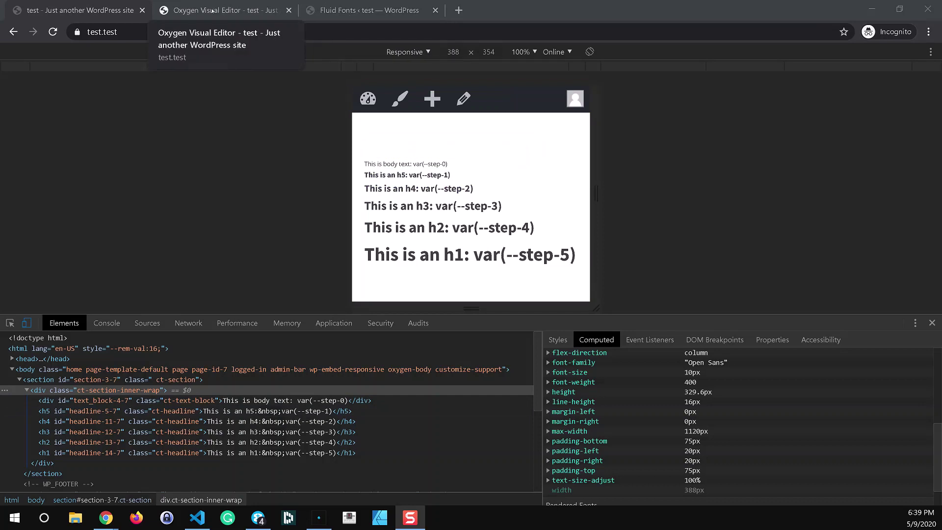
Step: Review Fluid Fonts values (480/1120 px viewports, 10/12 px fonts, 1.333 scale), then return to the preview
{"action": "left_click", "coordinate": [363, 9]}
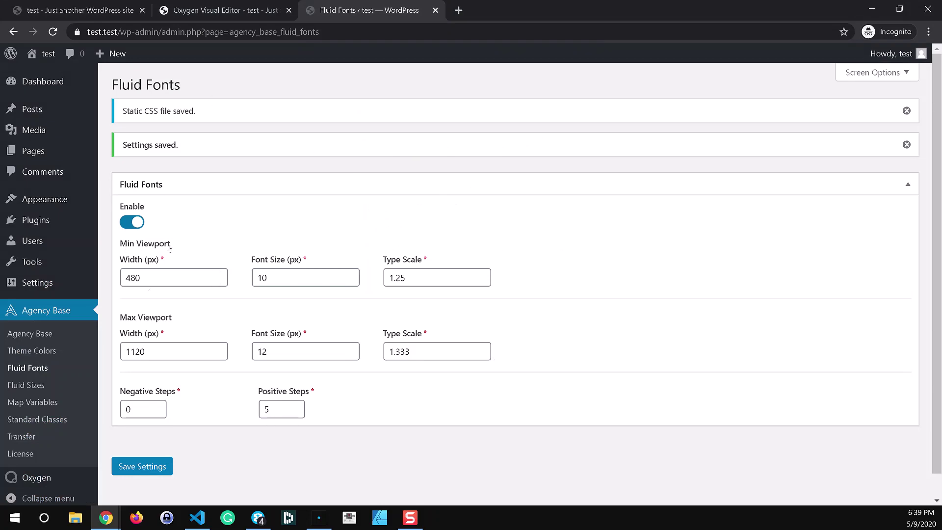
{"action": "double_click", "coordinate": [134, 277]}
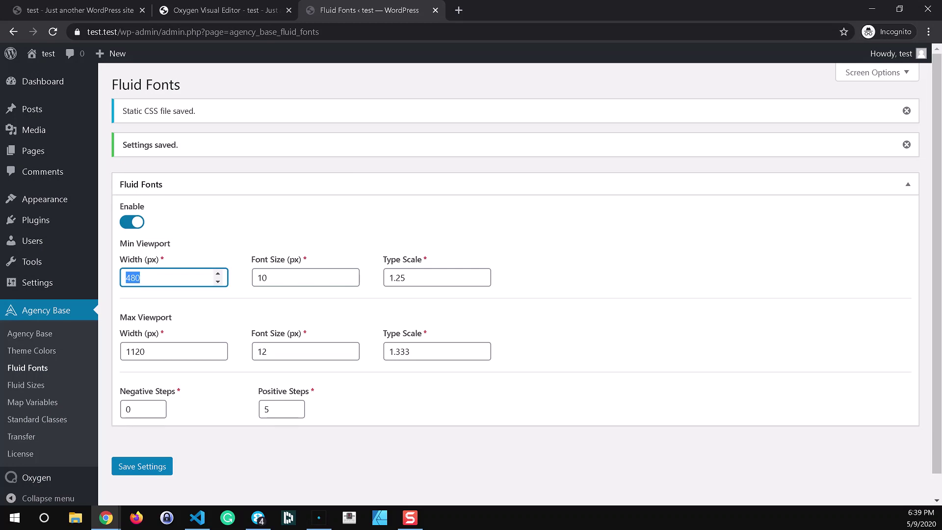
{"action": "left_click_drag", "start_coordinate": [289, 278], "coordinate": [250, 279]}
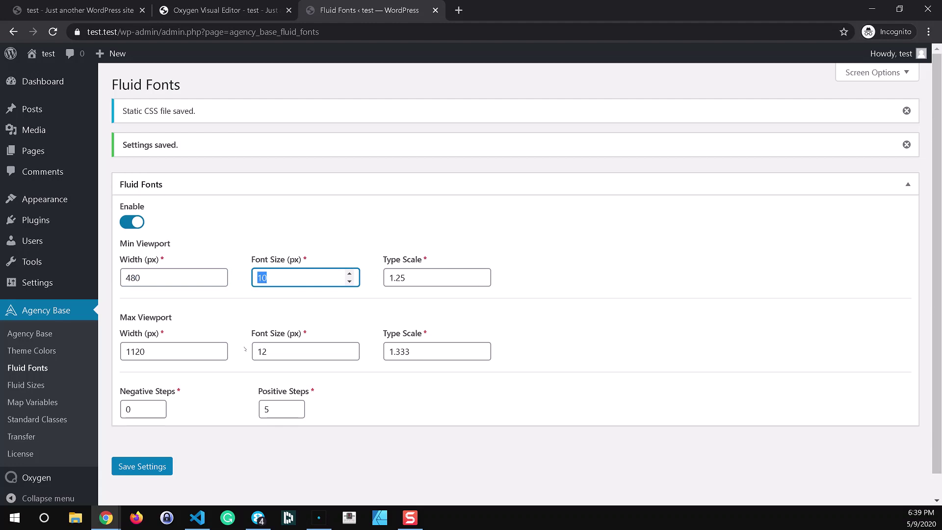
{"action": "left_click_drag", "start_coordinate": [157, 352], "coordinate": [116, 357]}
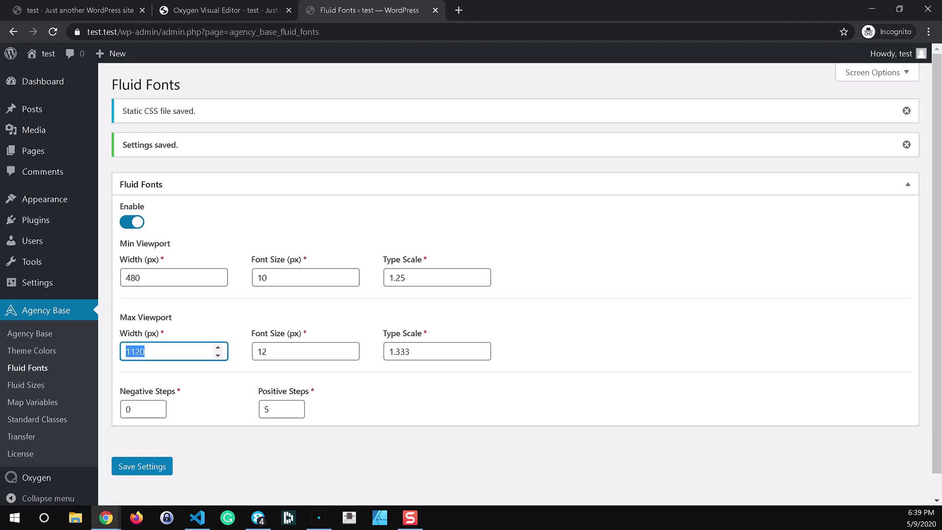
{"action": "key", "text": "Tab"}
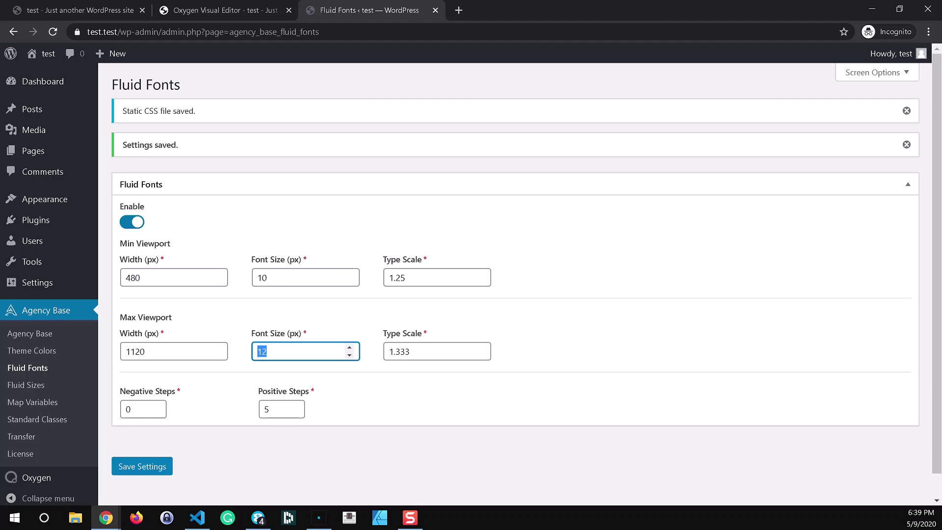
{"action": "key", "text": "Tab"}
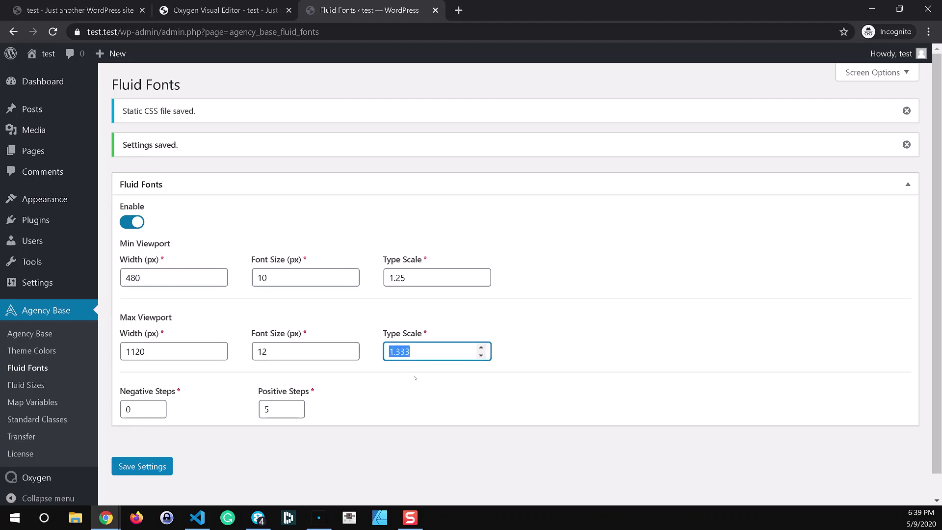
{"action": "left_click", "coordinate": [203, 4]}
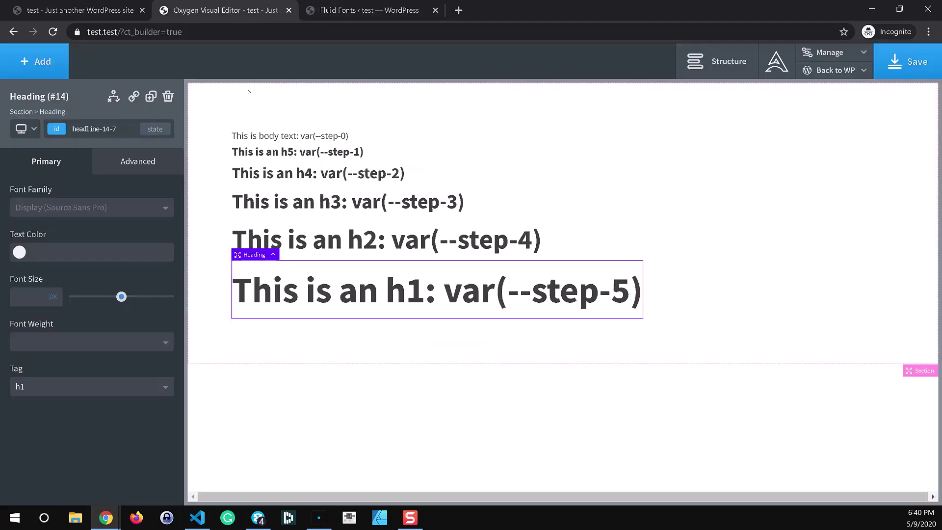
{"action": "left_click", "coordinate": [96, 9]}
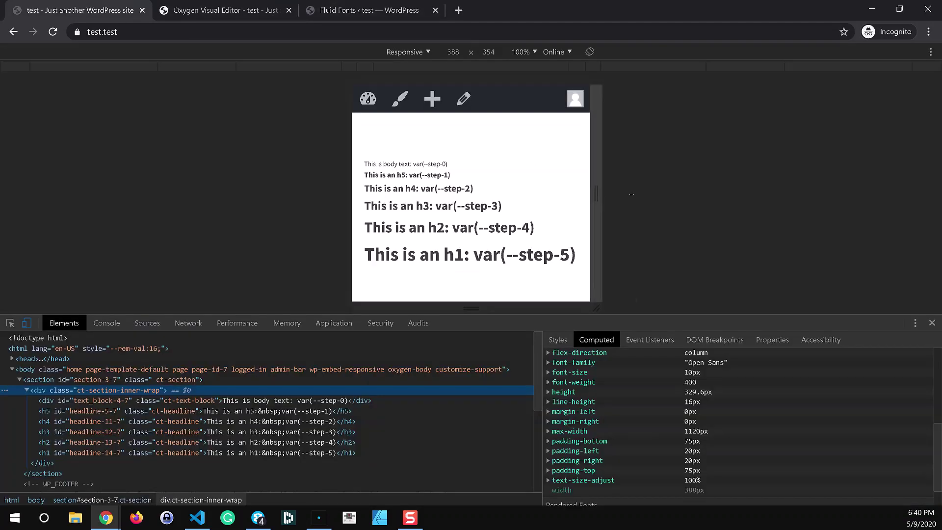
Step: Resize the front-end preview between desktop and phone widths, ending near 432 px, then return to Fluid Fonts
{"action": "left_click_drag", "start_coordinate": [632, 195], "coordinate": [881, 196]}
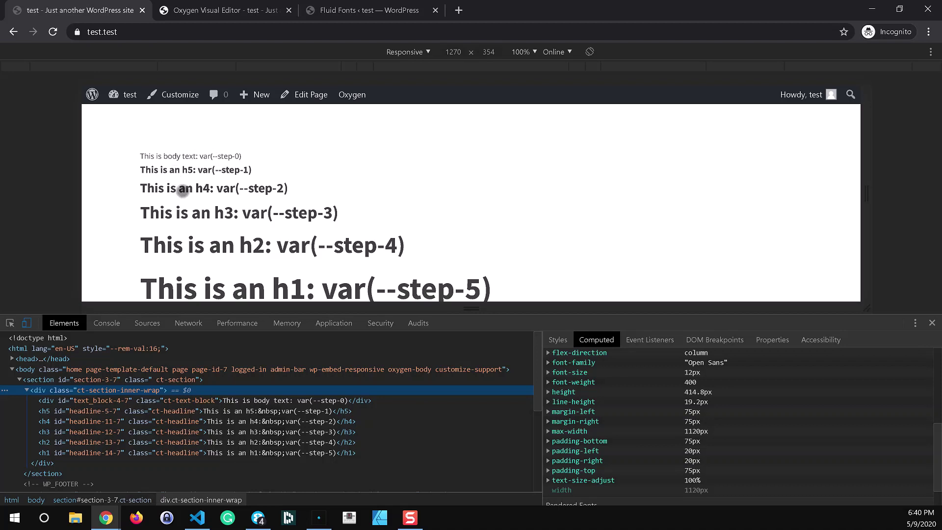
{"action": "left_click", "coordinate": [137, 188]}
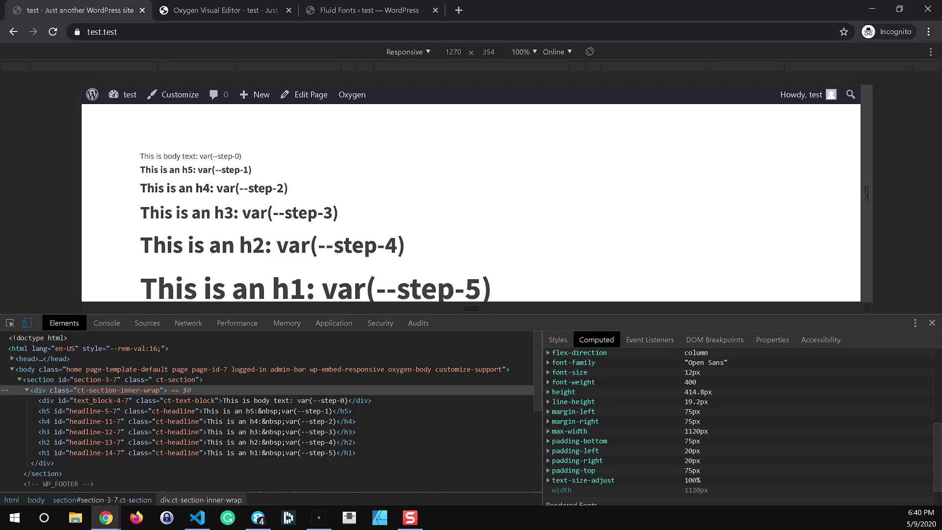
{"action": "left_click", "coordinate": [867, 195]}
{"action": "left_click_drag", "start_coordinate": [867, 195], "coordinate": [604, 196]}
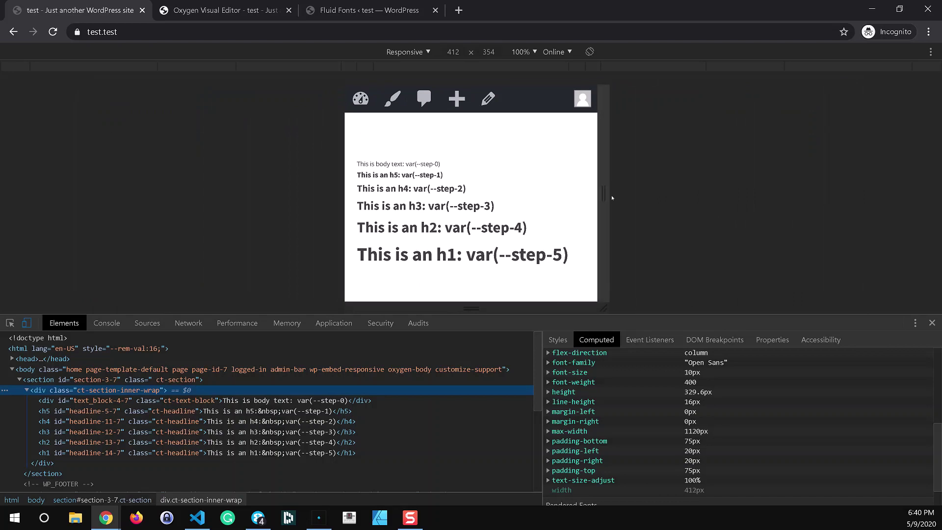
{"action": "left_click_drag", "start_coordinate": [604, 197], "coordinate": [882, 194]}
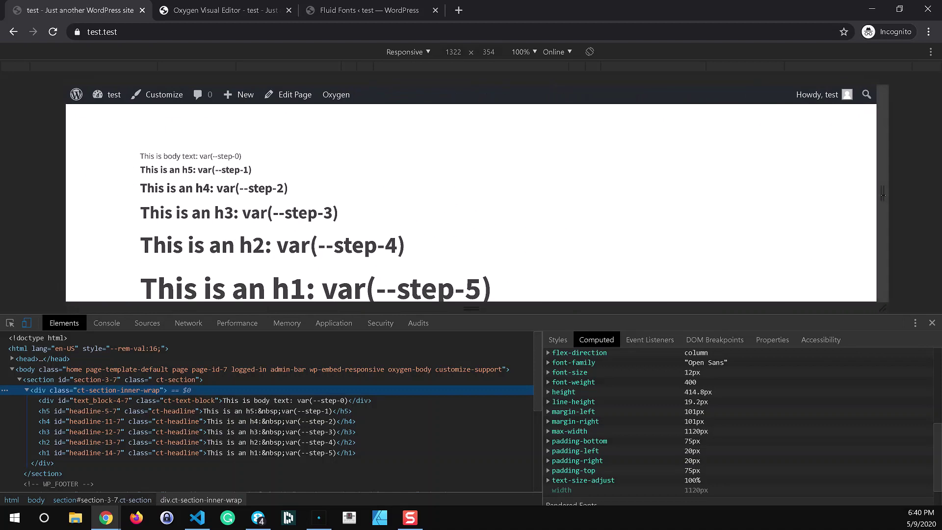
{"action": "left_click_drag", "start_coordinate": [872, 199], "coordinate": [839, 206]}
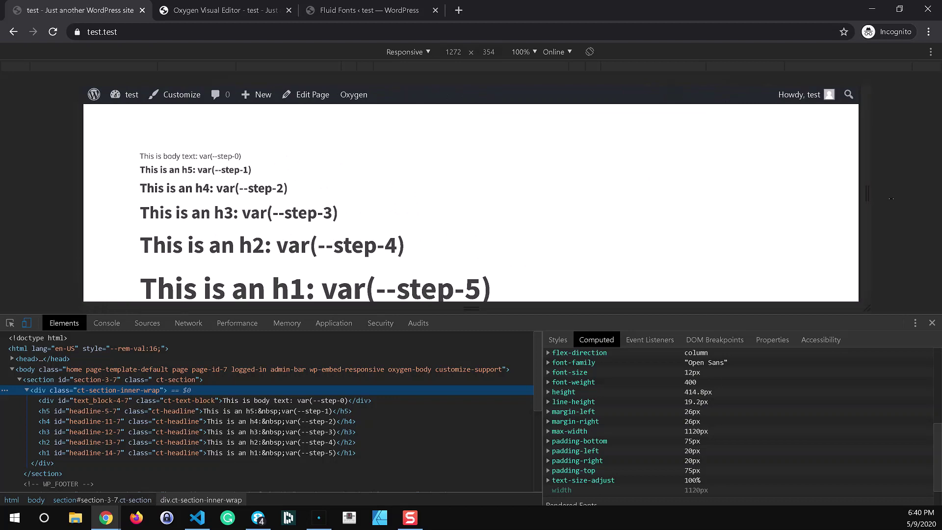
{"action": "left_click_drag", "start_coordinate": [891, 198], "coordinate": [848, 193]}
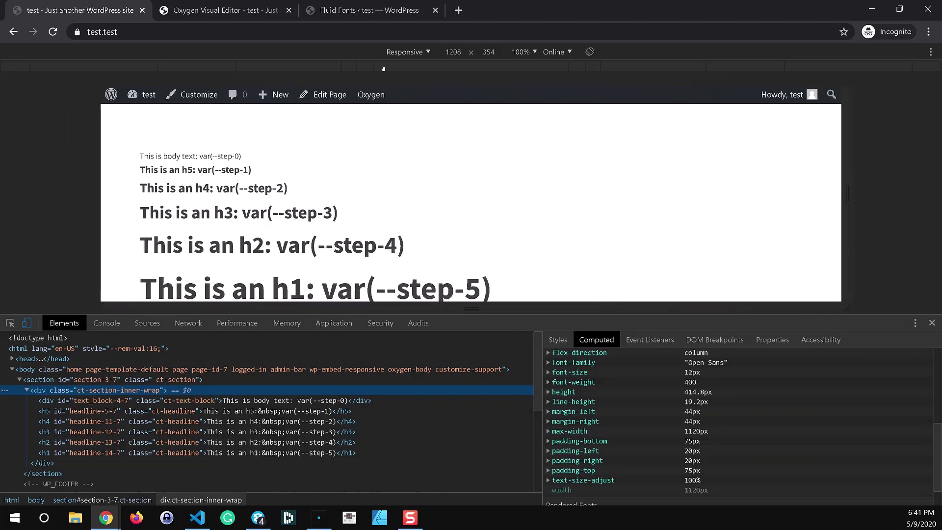
{"action": "key", "text": "ctrl+3"}
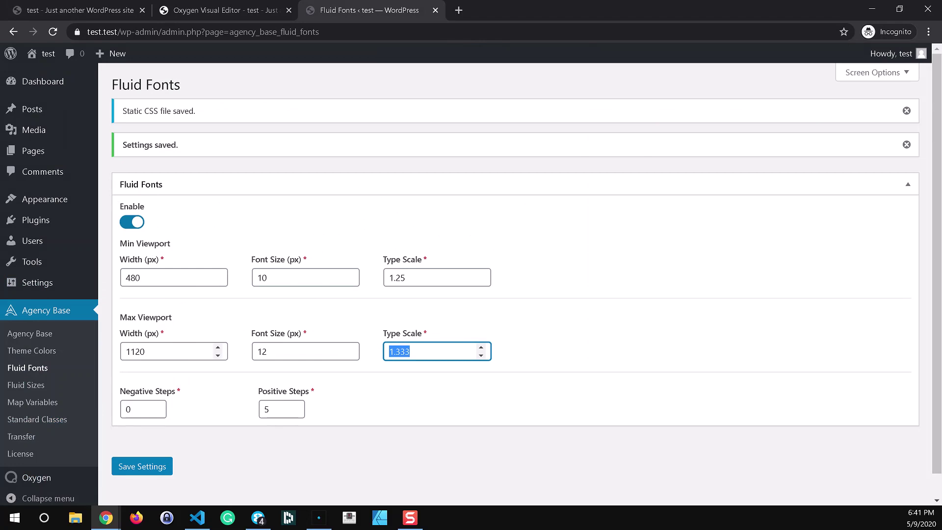
Step: Check the Positive Steps value of 5, nudging it up and back so it stays unchanged
{"action": "left_click", "coordinate": [650, 324]}
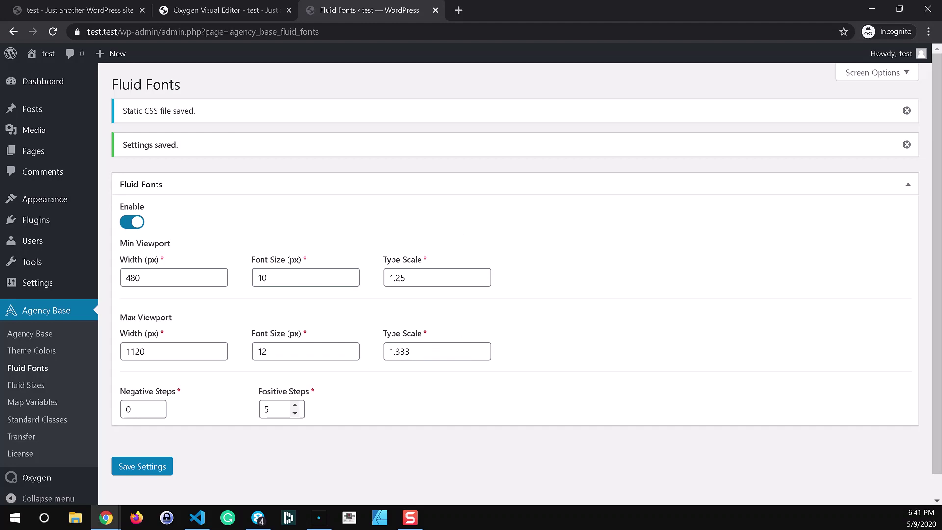
{"action": "double_click", "coordinate": [267, 409]}
{"action": "key", "text": "Up"}
{"action": "key", "text": "Down"}
{"action": "left_click", "coordinate": [410, 418]}
Step: Check the 10 px minimum font size, then go via the front-end preview to the Oxygen editor
{"action": "left_click", "coordinate": [262, 278]}
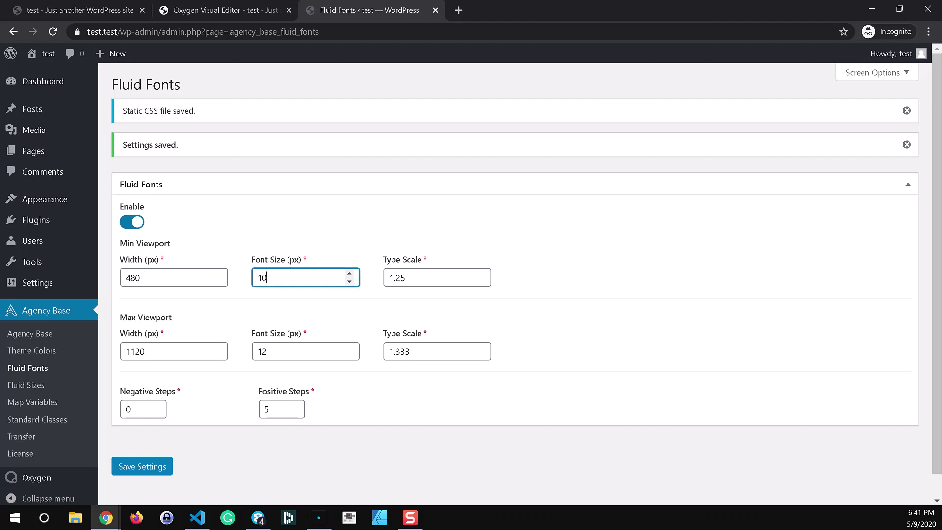
{"action": "double_click", "coordinate": [262, 278]}
{"action": "left_click", "coordinate": [263, 278]}
{"action": "left_click", "coordinate": [88, 10]}
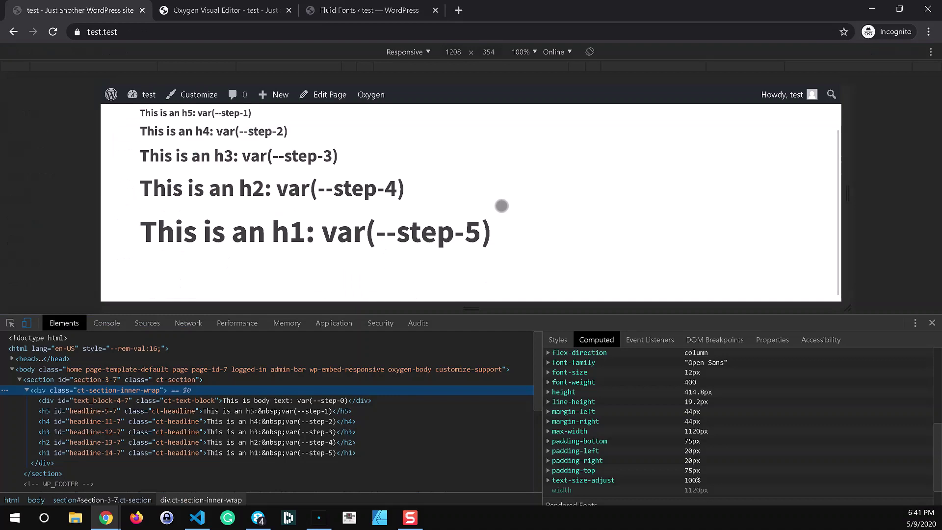
{"action": "scroll", "coordinate": [502, 206], "scroll_direction": "up", "scroll_amount": 2}
{"action": "key", "text": "ctrl+Tab"}
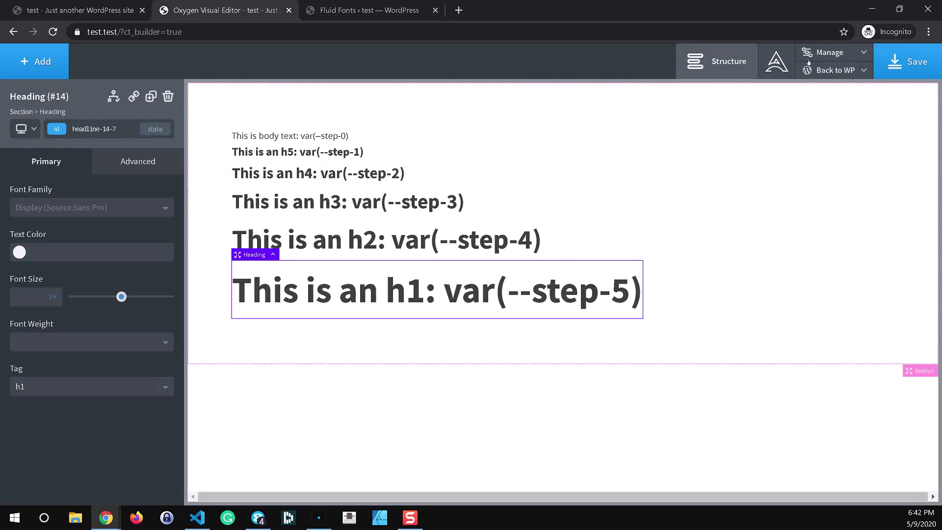
Step: Show the Agency Base Fonts table: base 10–14 px, scales 1.25/1.333, step-5 up to 58.92 px
{"action": "left_click", "coordinate": [777, 61]}
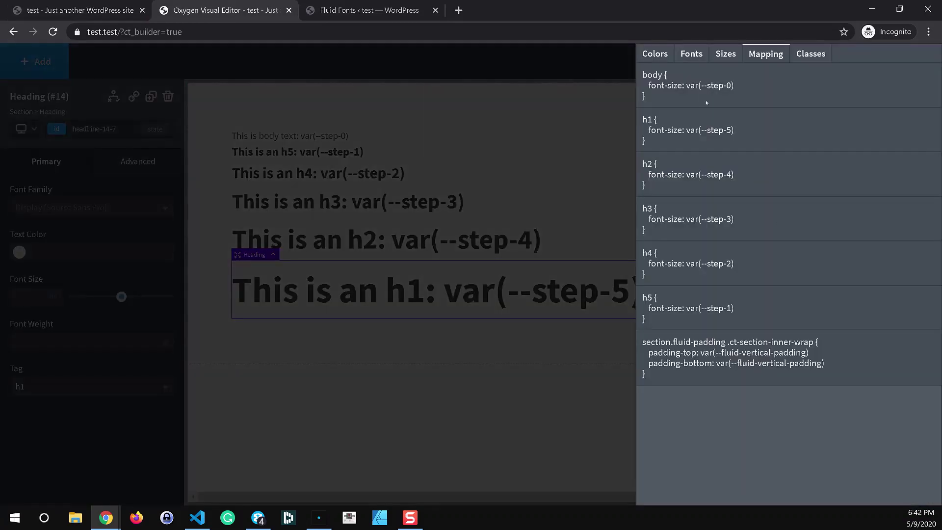
{"action": "left_click", "coordinate": [698, 56]}
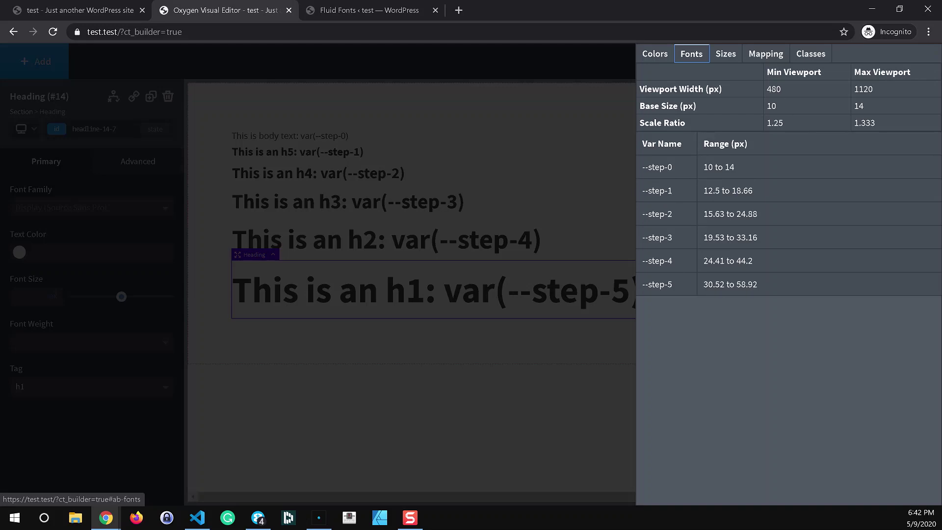
Step: Spot the outdated 14 px maximum base size and reload the editor after checking the Fluid Fonts settings
{"action": "left_click_drag", "start_coordinate": [788, 104], "coordinate": [758, 113]}
{"action": "left_click_drag", "start_coordinate": [878, 109], "coordinate": [853, 109]}
{"action": "key", "text": "F5"}
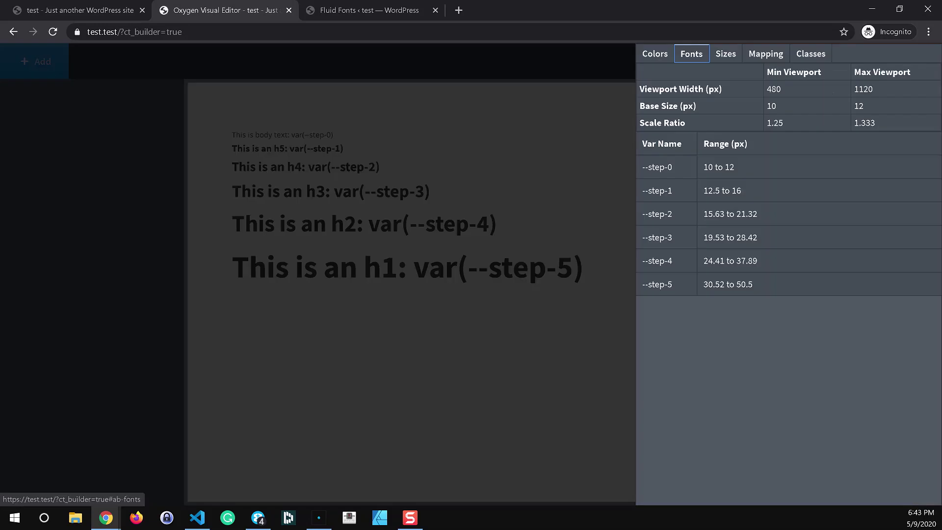
{"action": "left_click", "coordinate": [393, 14]}
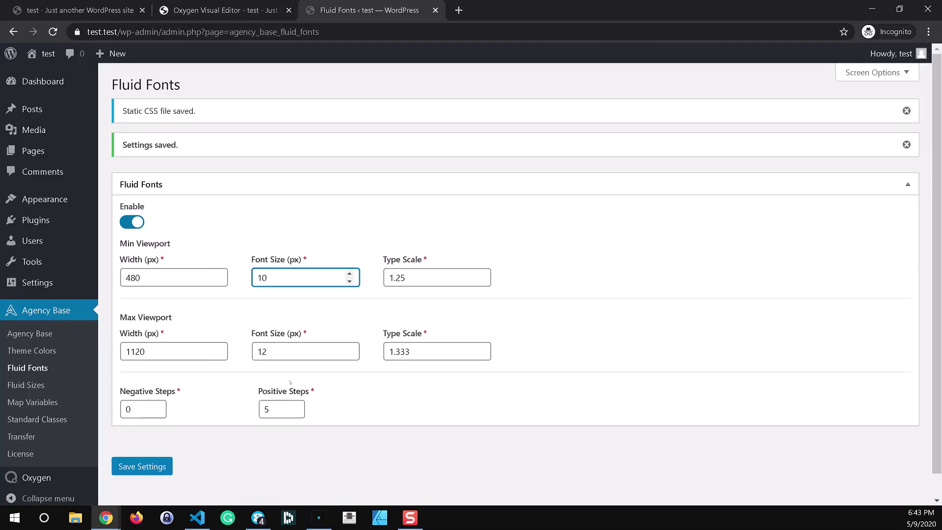
{"action": "left_click", "coordinate": [232, 12]}
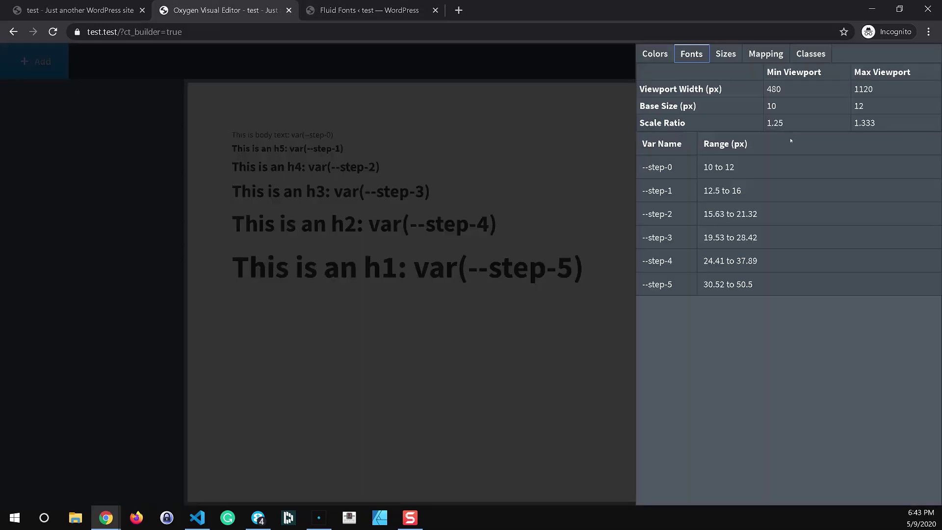
Step: Review the refreshed table: 480/1120 px viewports, 10/12 px base, 1.25/1.333 scales, step-0 at 10–12
{"action": "double_click", "coordinate": [782, 89]}
{"action": "double_click", "coordinate": [776, 107]}
{"action": "double_click", "coordinate": [865, 89]}
{"action": "left_click_drag", "start_coordinate": [874, 113], "coordinate": [855, 116]}
{"action": "left_click_drag", "start_coordinate": [790, 123], "coordinate": [760, 129]}
{"action": "left_click_drag", "start_coordinate": [881, 122], "coordinate": [847, 126]}
{"action": "left_click", "coordinate": [747, 175]}
Step: Close the font table, select the body text and h1, and view the step-to-body/heading mapping
{"action": "left_click", "coordinate": [369, 374]}
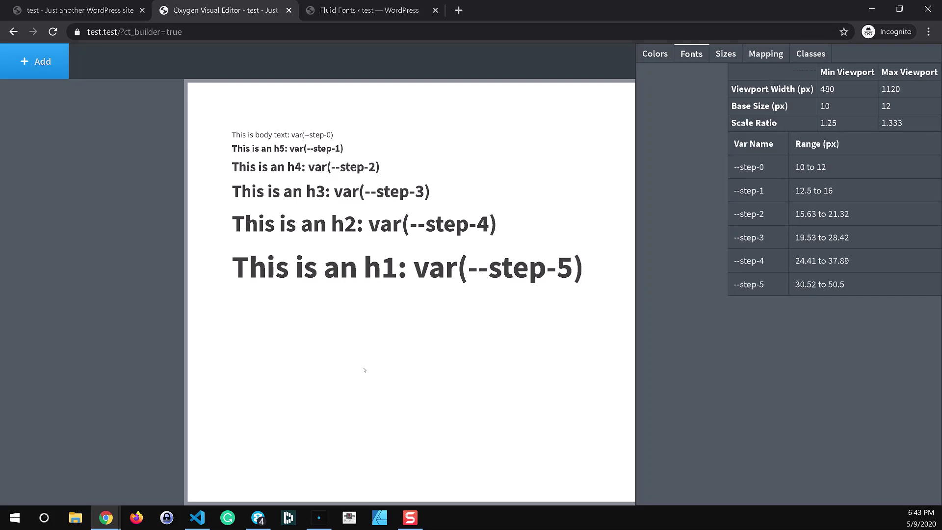
{"action": "left_click", "coordinate": [288, 135]}
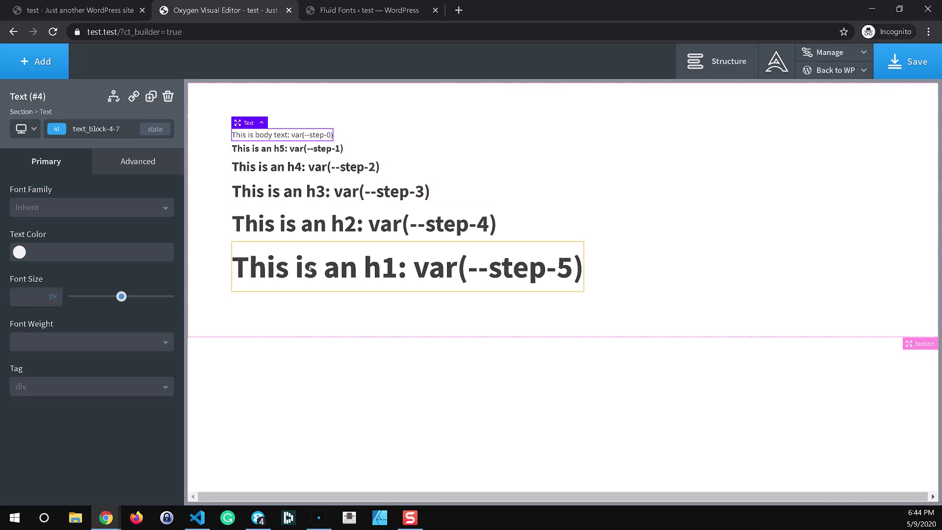
{"action": "left_click", "coordinate": [528, 278]}
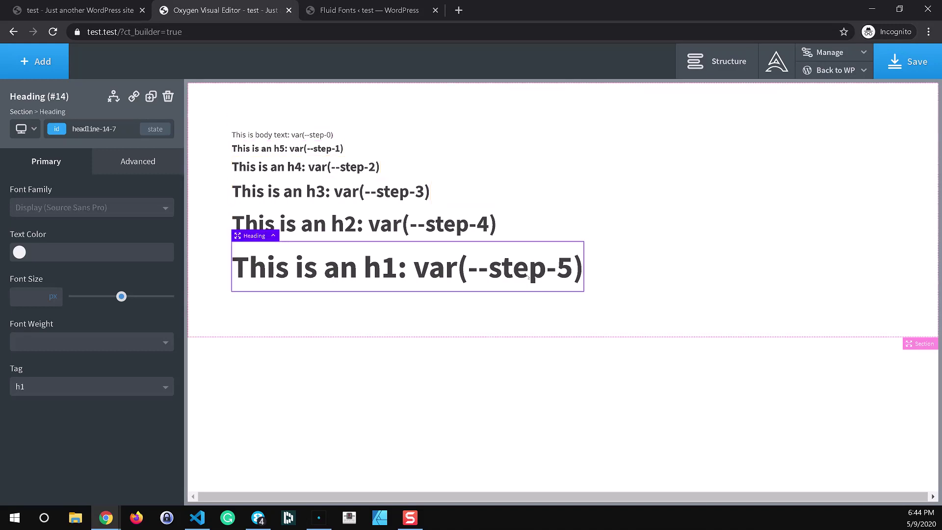
{"action": "left_click", "coordinate": [777, 62]}
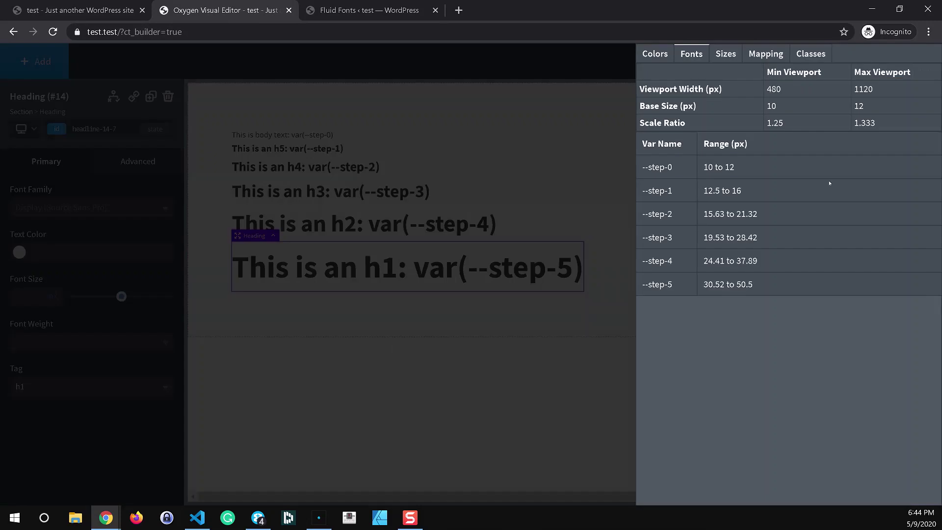
{"action": "left_click", "coordinate": [766, 54]}
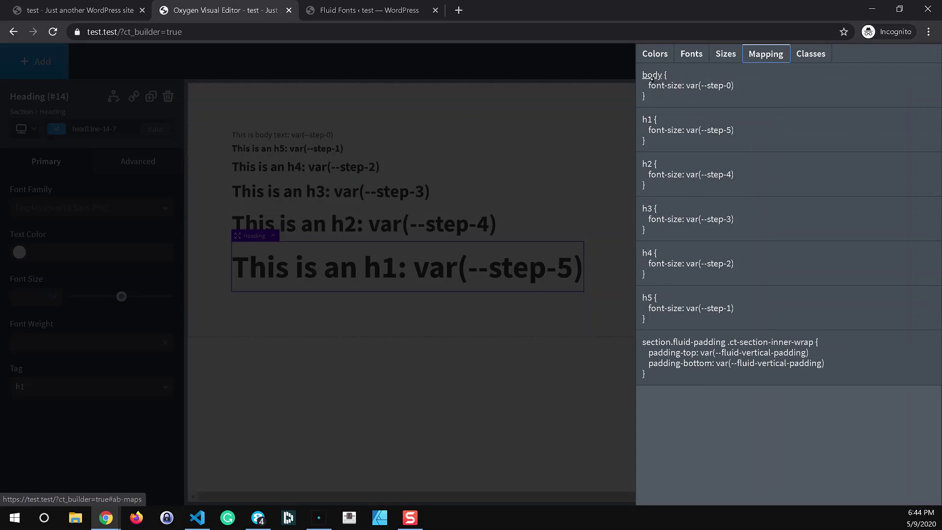
{"action": "left_click", "coordinate": [398, 383]}
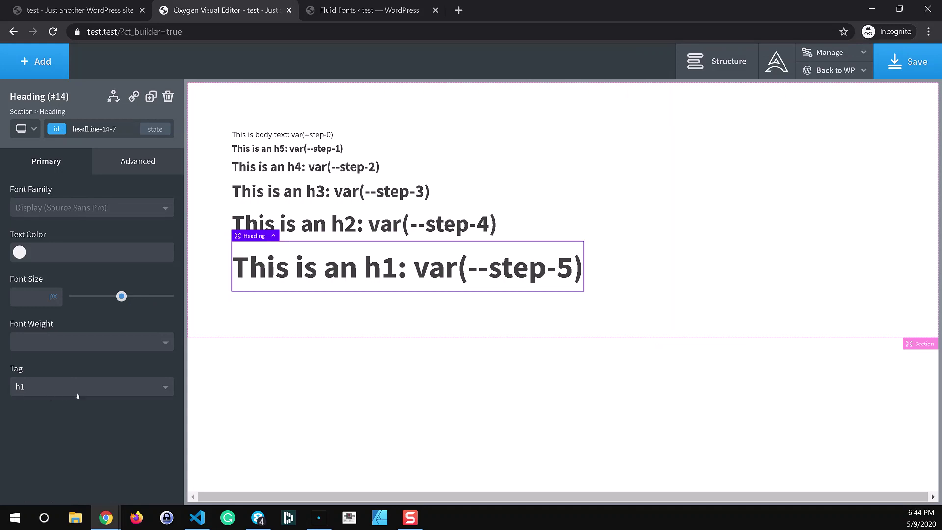
Step: Select the h2 heading, recheck its mapping, then switch to the front-end page tab
{"action": "left_click", "coordinate": [320, 237]}
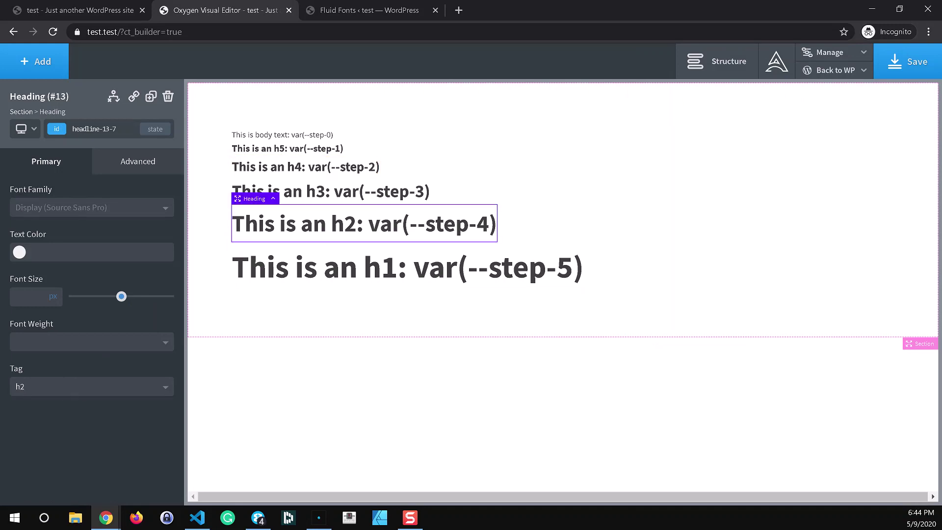
{"action": "left_click", "coordinate": [777, 62]}
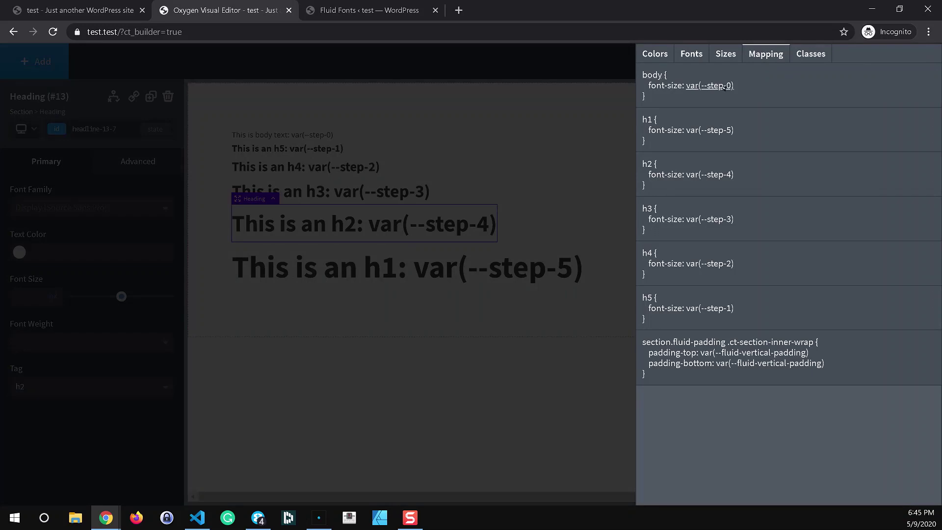
{"action": "left_click", "coordinate": [80, 11]}
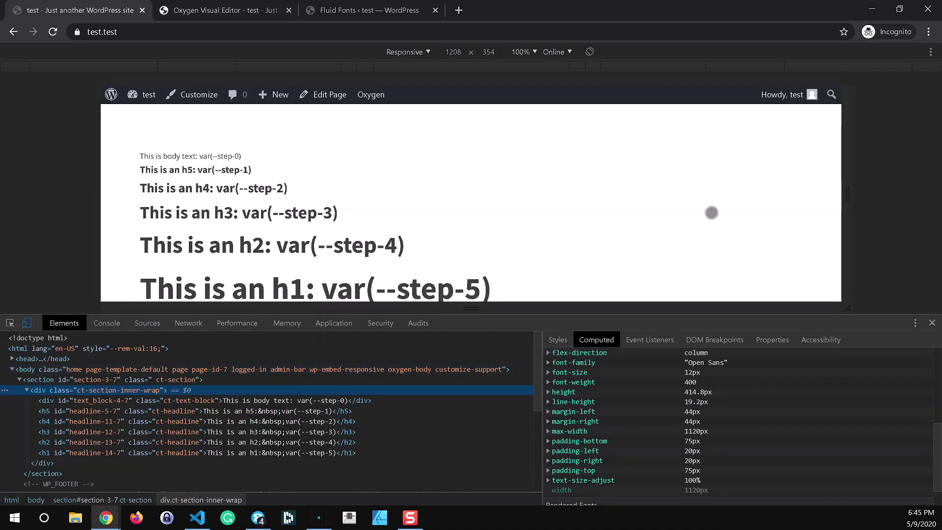
Step: Make the preview taller and narrow it to watch text reflow, then widen it back to 1208 px
{"action": "scroll", "coordinate": [712, 213], "scroll_direction": "down", "scroll_amount": 1}
{"action": "scroll", "coordinate": [712, 213], "scroll_direction": "up", "scroll_amount": 1}
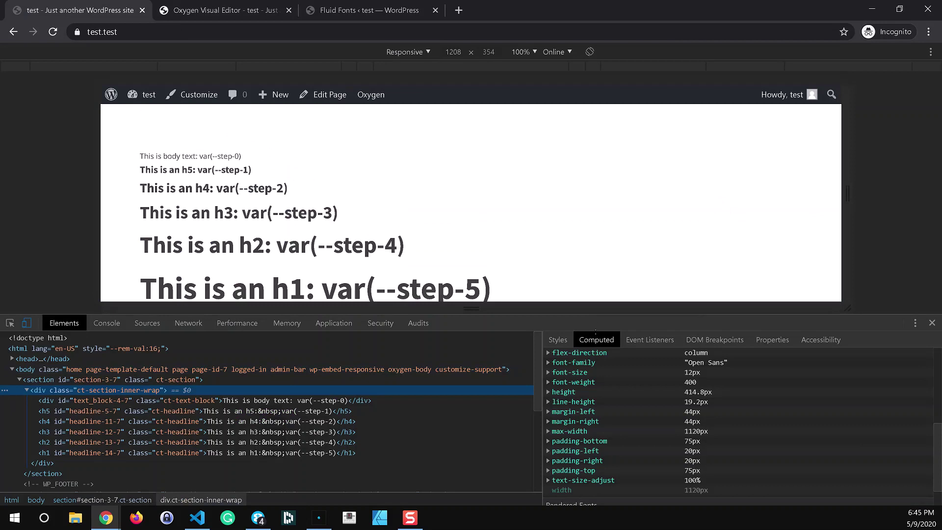
{"action": "left_click_drag", "start_coordinate": [596, 332], "coordinate": [596, 367]}
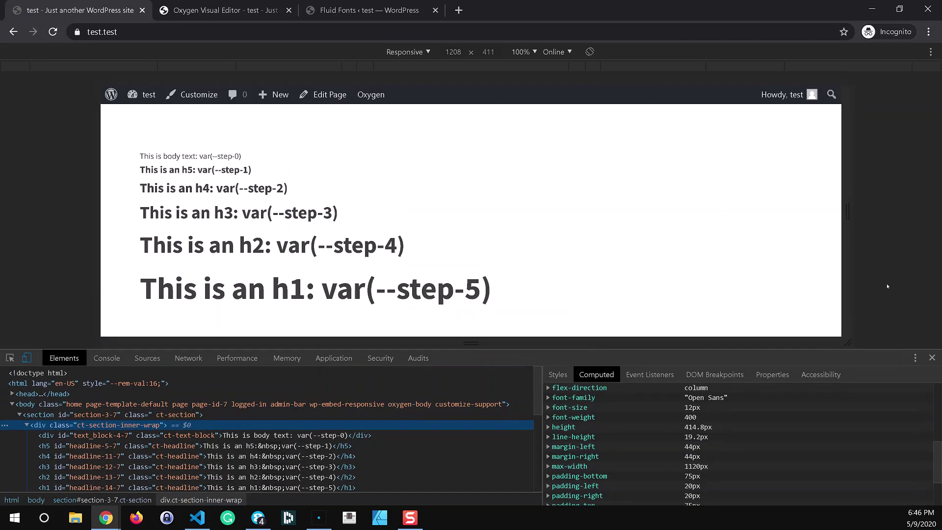
{"action": "left_click_drag", "start_coordinate": [853, 220], "coordinate": [696, 212]}
{"action": "left_click_drag", "start_coordinate": [763, 201], "coordinate": [848, 213]}
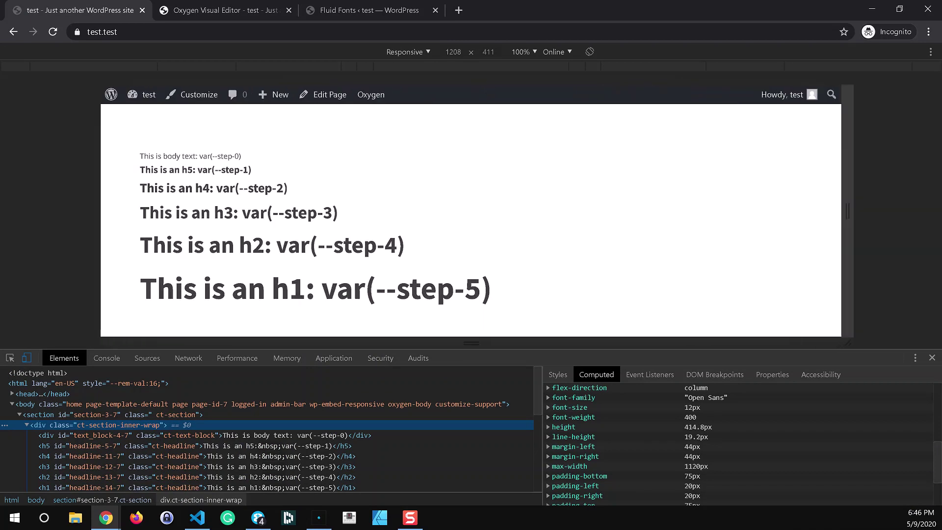
Step: Inspect the body text's computed font-size and resize the preview to watch it scale between 10 and 12 px
{"action": "right_click", "coordinate": [209, 157]}
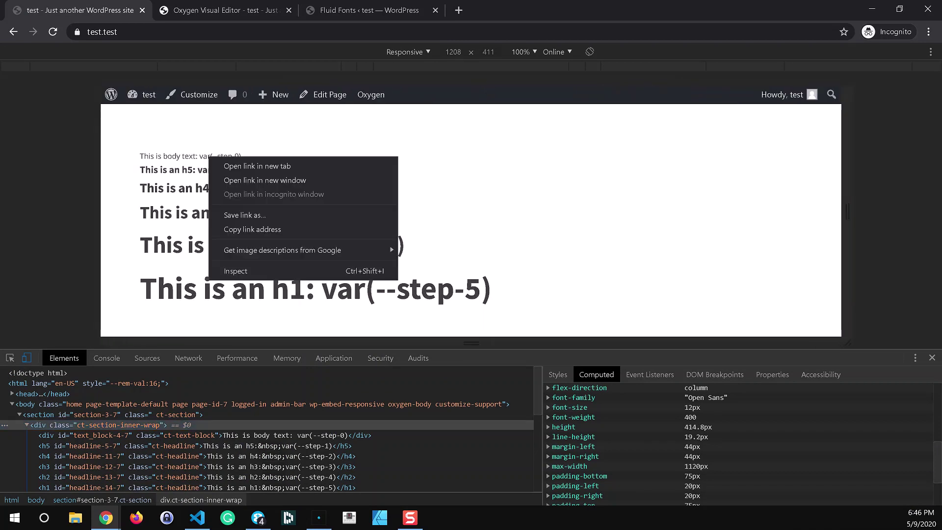
{"action": "left_click", "coordinate": [264, 272]}
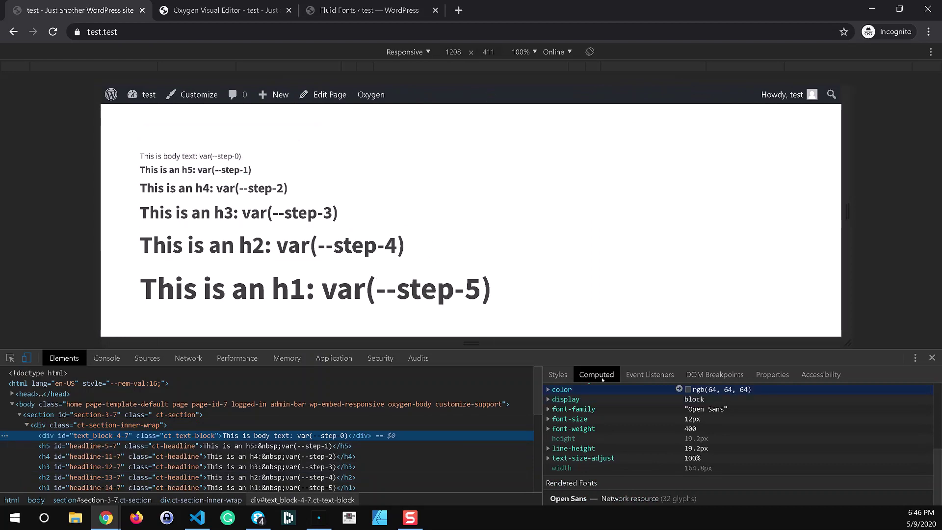
{"action": "scroll", "coordinate": [603, 417], "scroll_direction": "up", "scroll_amount": 3}
{"action": "scroll", "coordinate": [594, 432], "scroll_direction": "down", "scroll_amount": 3}
{"action": "left_click", "coordinate": [549, 420]}
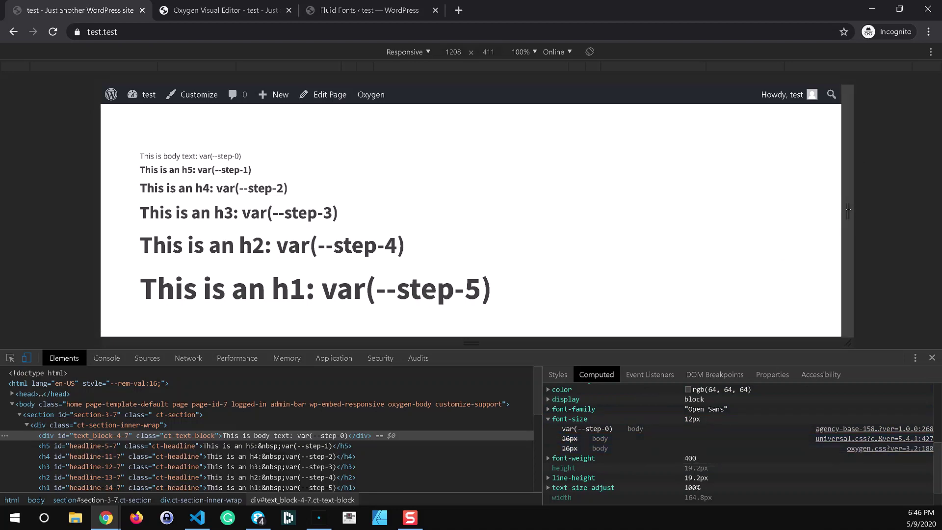
{"action": "left_click_drag", "start_coordinate": [848, 210], "coordinate": [787, 211]}
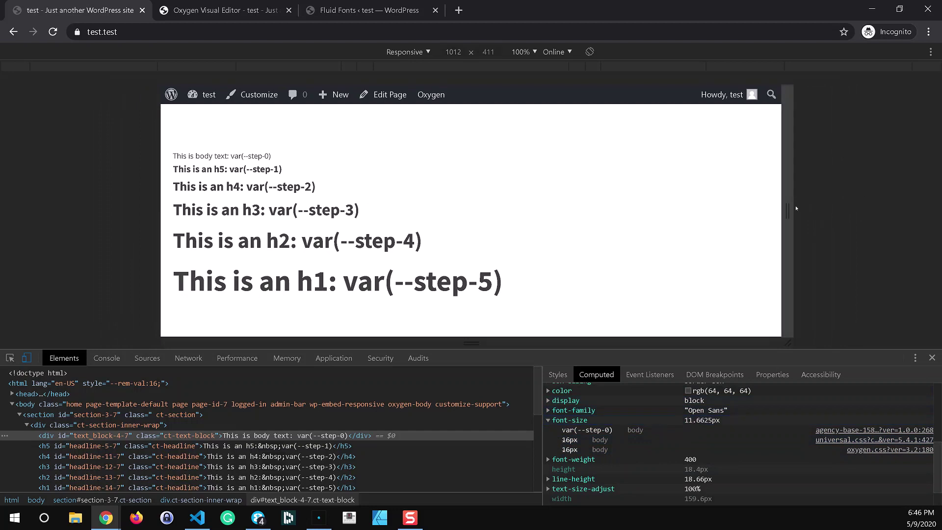
{"action": "left_click_drag", "start_coordinate": [780, 209], "coordinate": [624, 233]}
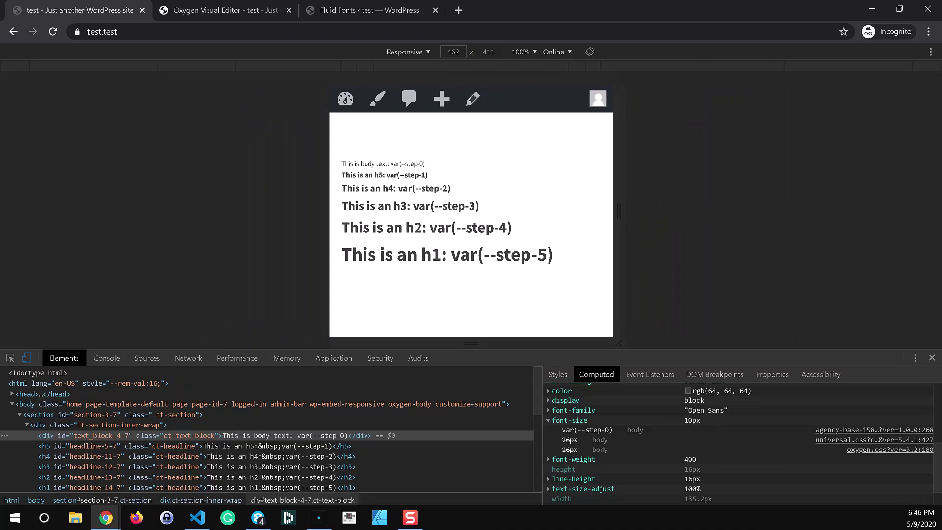
{"action": "left_click_drag", "start_coordinate": [620, 211], "coordinate": [868, 214]}
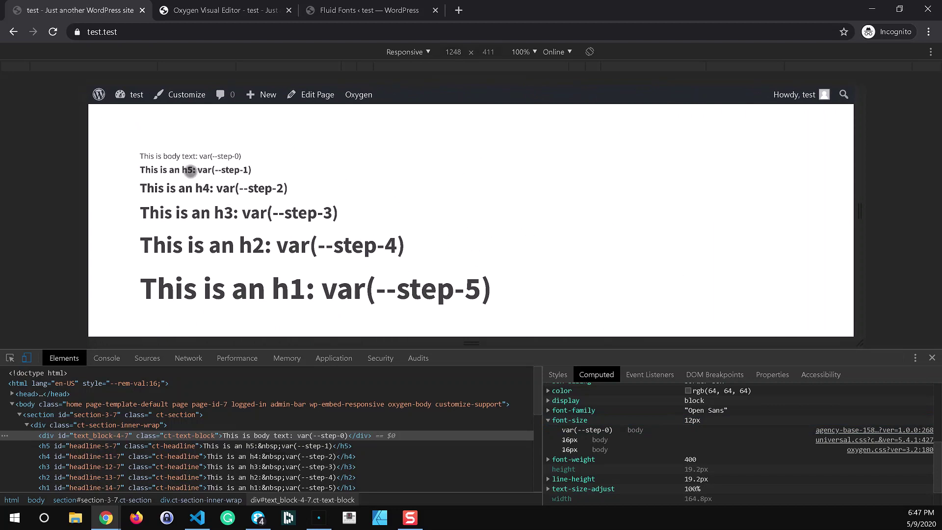
Step: Inspect the h5 heading and resize the preview to see it drop to 12.5 px at 360 px
{"action": "right_click", "coordinate": [190, 170]}
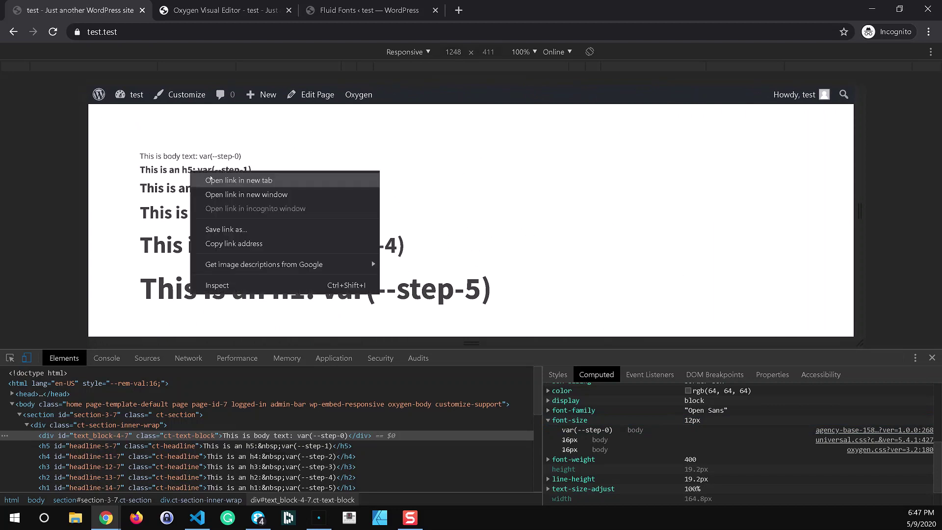
{"action": "left_click", "coordinate": [168, 172]}
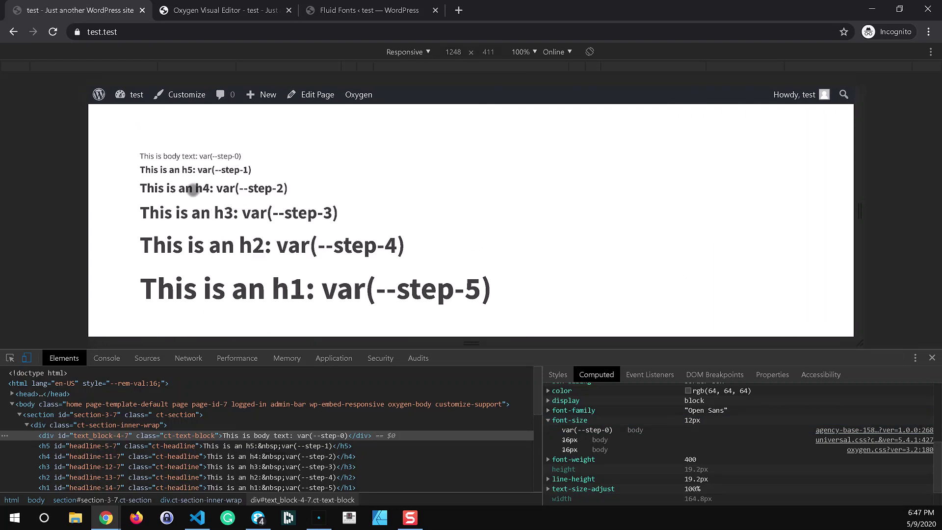
{"action": "right_click", "coordinate": [190, 172]}
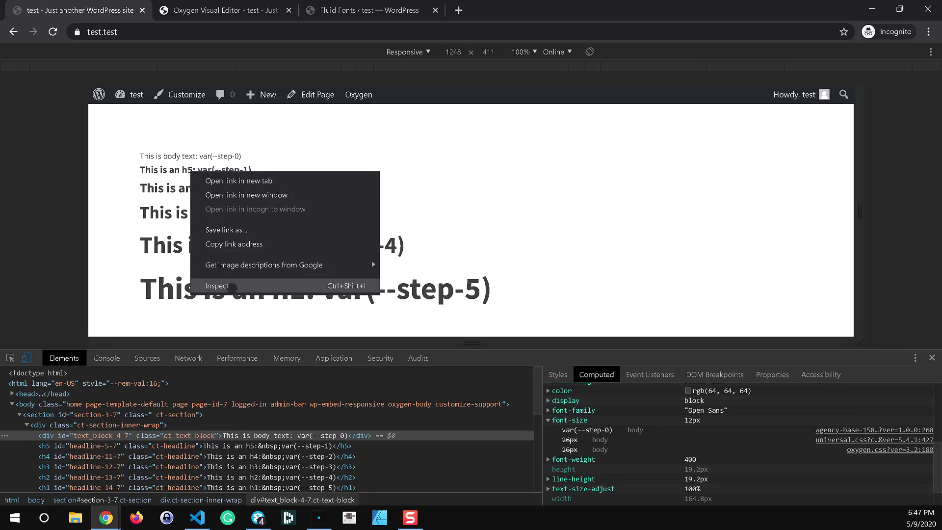
{"action": "left_click", "coordinate": [232, 286]}
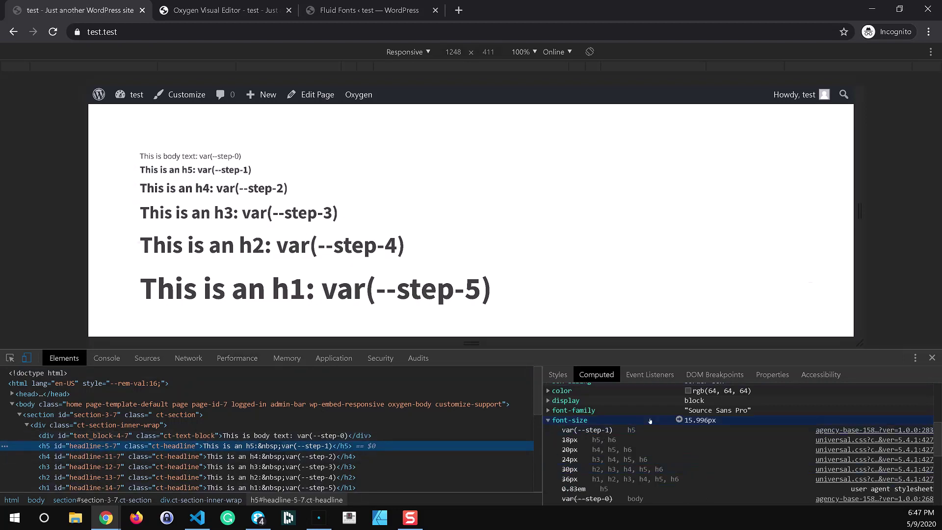
{"action": "left_click_drag", "start_coordinate": [860, 211], "coordinate": [591, 239]}
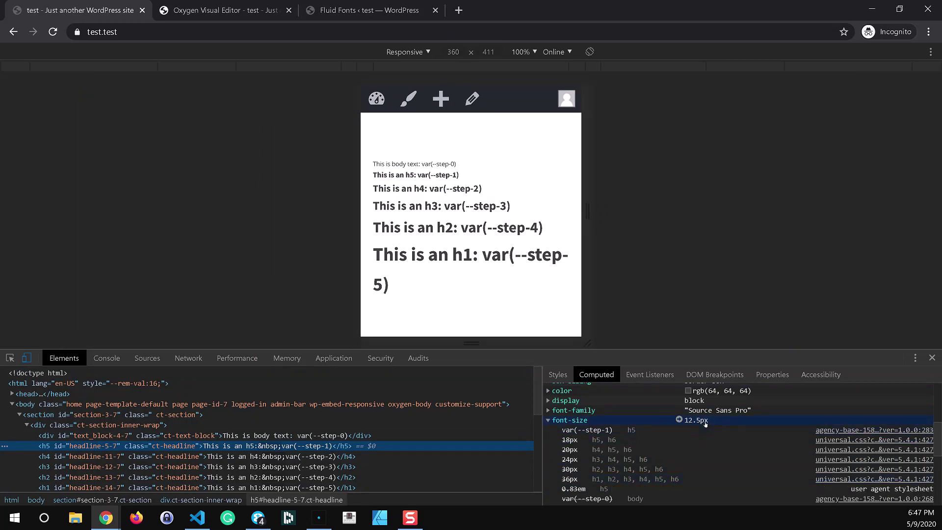
{"action": "left_click", "coordinate": [366, 9]}
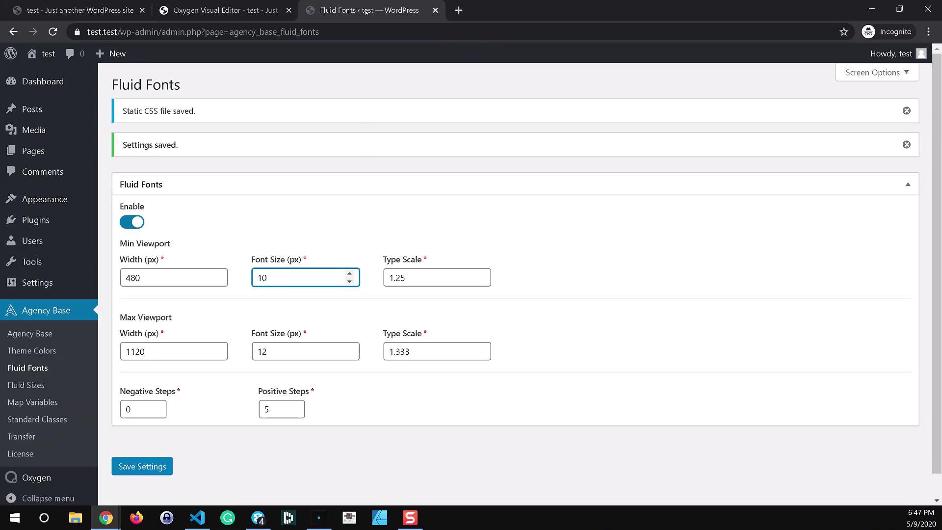
{"action": "left_click", "coordinate": [238, 9]}
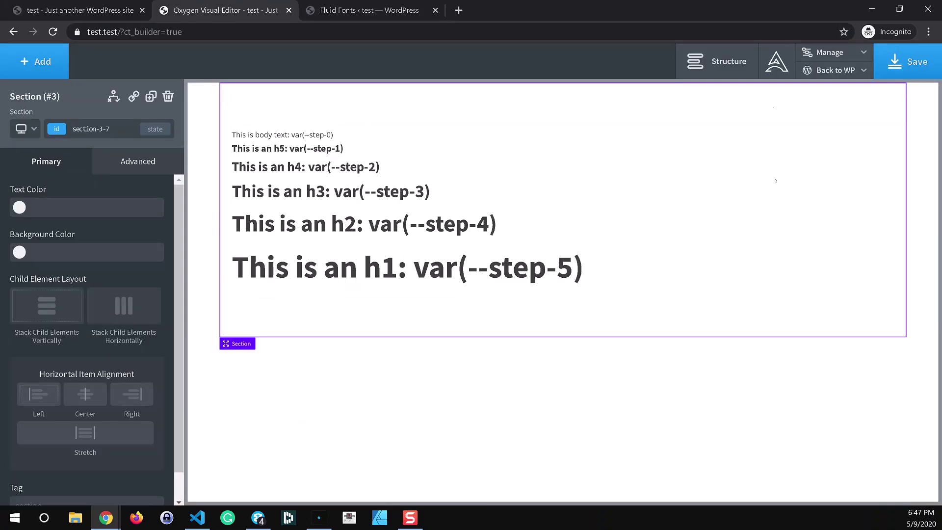
{"action": "left_click", "coordinate": [776, 63]}
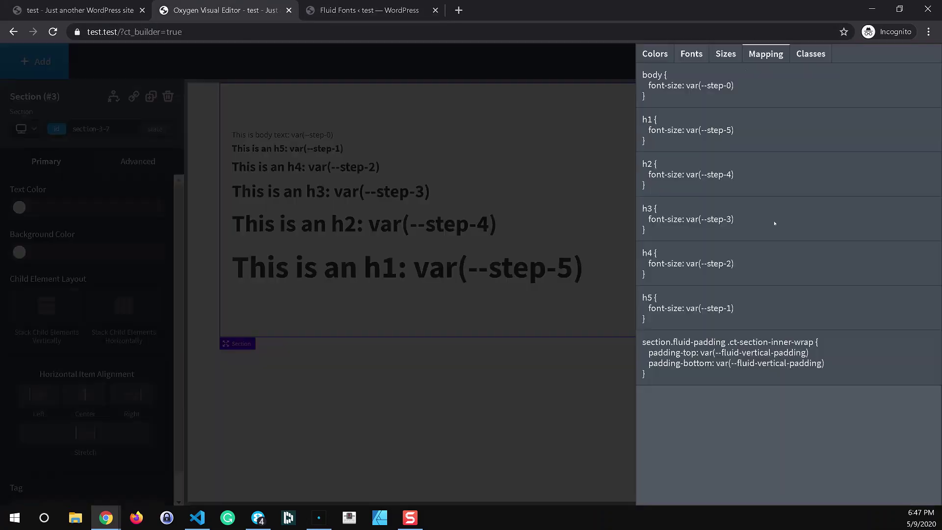
{"action": "left_click", "coordinate": [701, 55]}
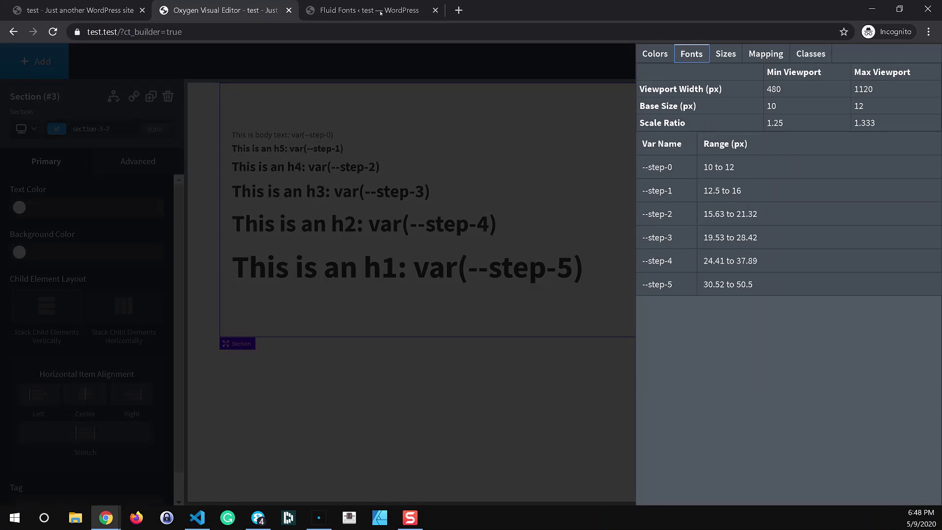
Step: Widen the front-end preview to desktop width so the h5 heading computes at 15.996 px
{"action": "left_click", "coordinate": [73, 9]}
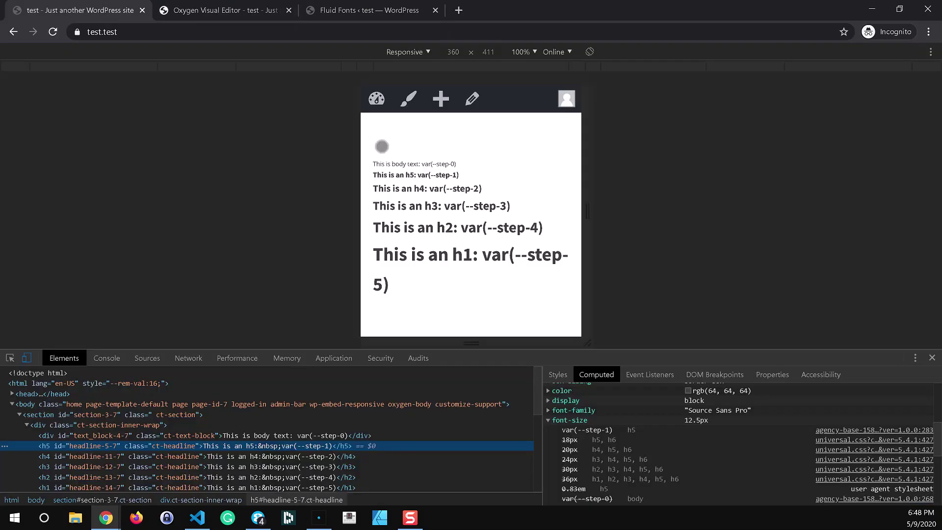
{"action": "left_click_drag", "start_coordinate": [588, 212], "coordinate": [883, 229]}
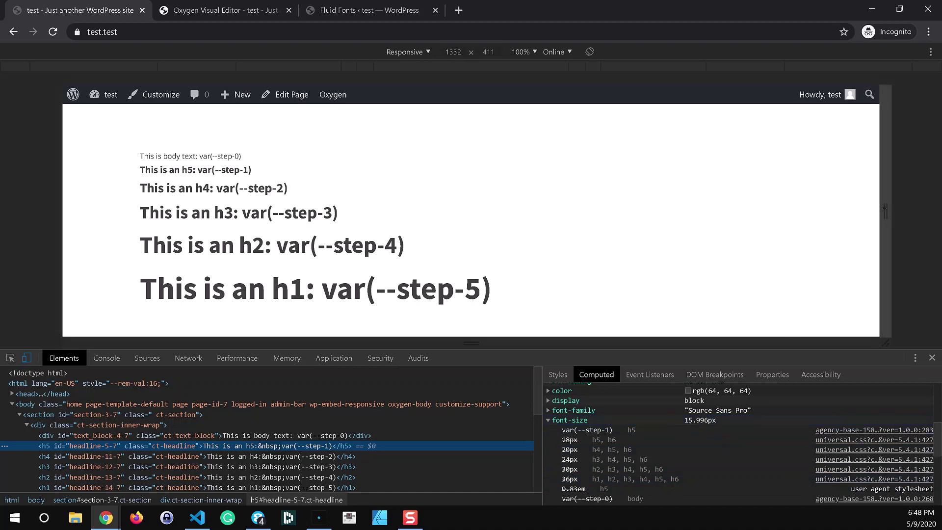
{"action": "mouse_move", "coordinate": [886, 211]}
{"action": "left_mouse_down"}
{"action": "mouse_move", "coordinate": [900, 208]}
{"action": "mouse_move", "coordinate": [671, 213]}
{"action": "mouse_move", "coordinate": [878, 213]}
{"action": "left_mouse_up"}
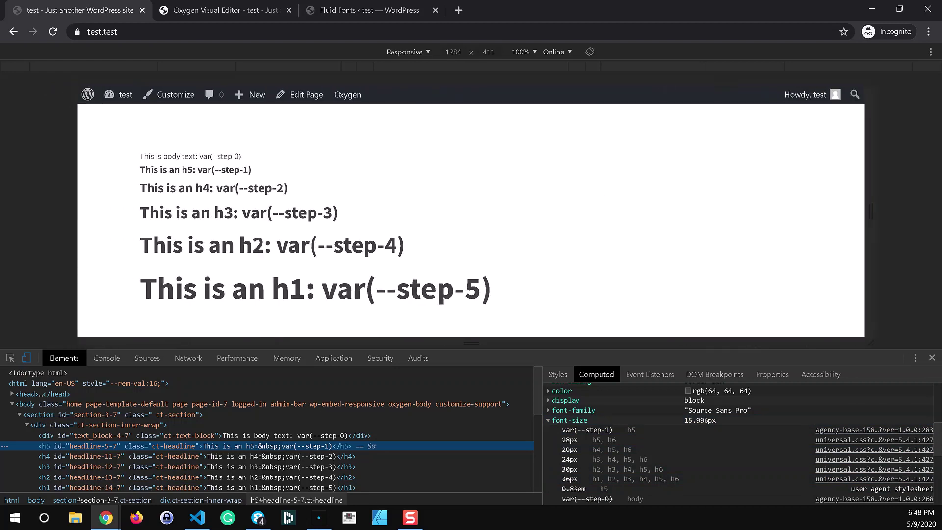
Step: Open Calculator in a smaller window beside the browser and narrow the preview to mobile width
{"action": "key", "text": "XF86Calculator"}
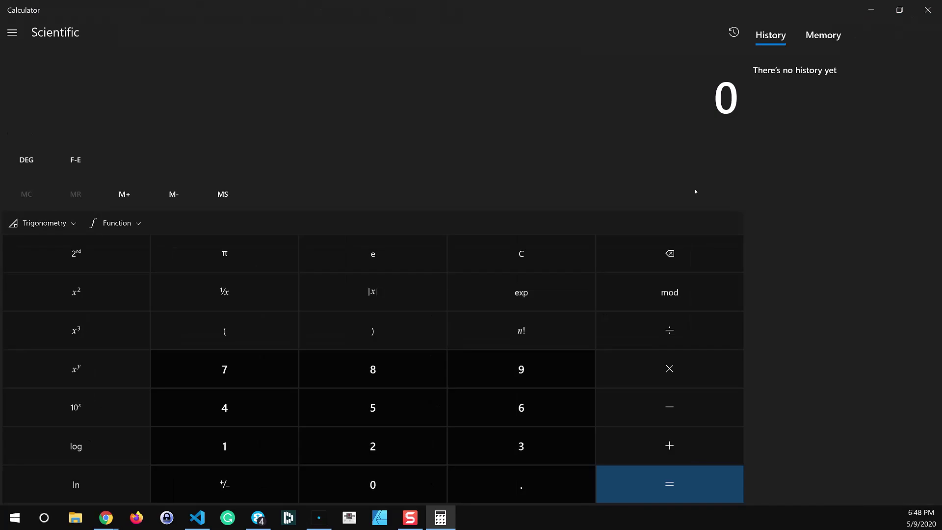
{"action": "left_click", "coordinate": [900, 10]}
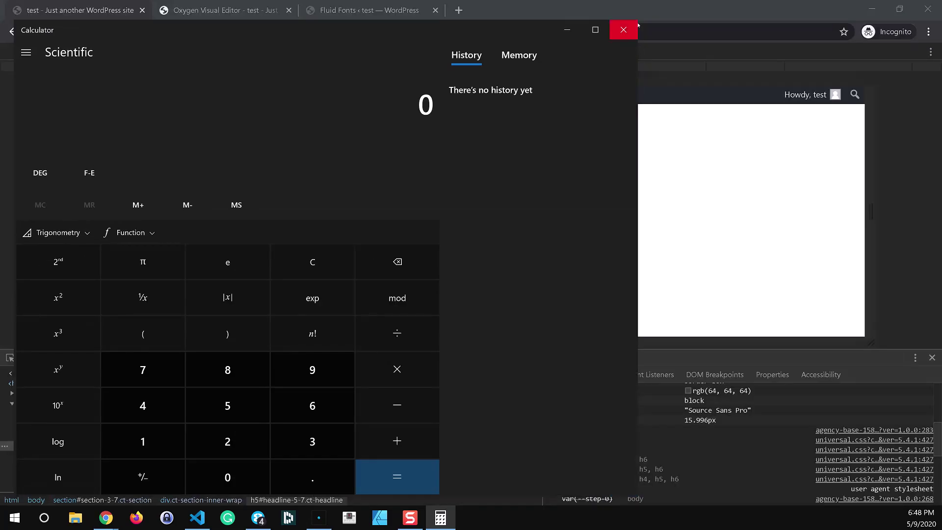
{"action": "left_click_drag", "start_coordinate": [638, 20], "coordinate": [414, 126]}
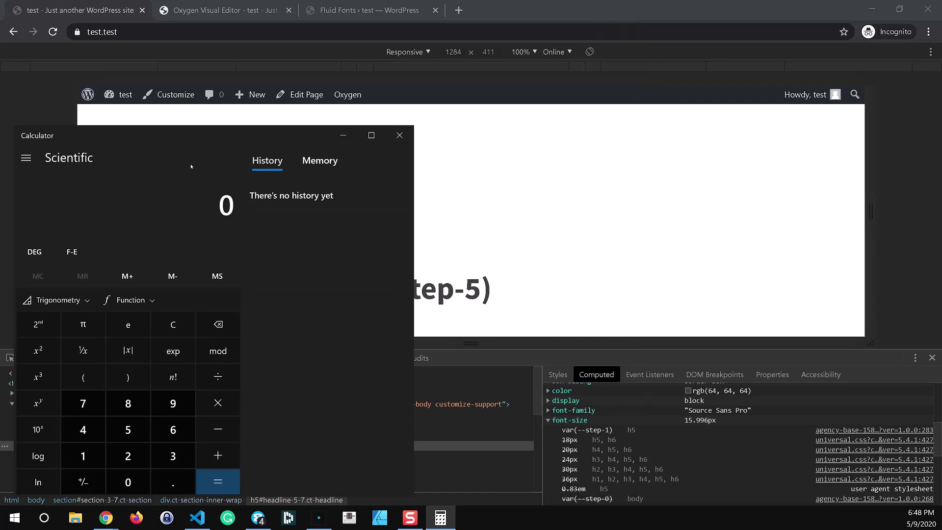
{"action": "left_click_drag", "start_coordinate": [146, 141], "coordinate": [251, 259]}
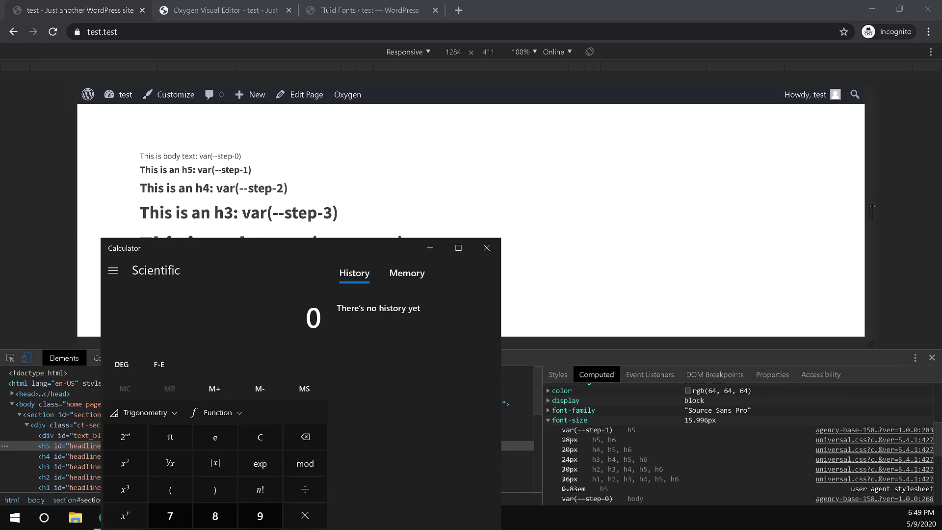
{"action": "left_click_drag", "start_coordinate": [871, 207], "coordinate": [600, 232]}
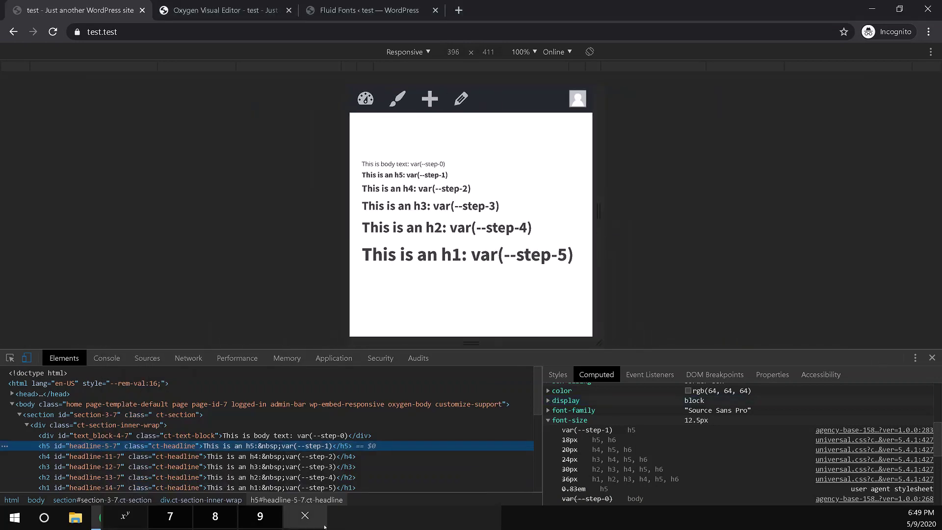
{"action": "left_click", "coordinate": [373, 526]}
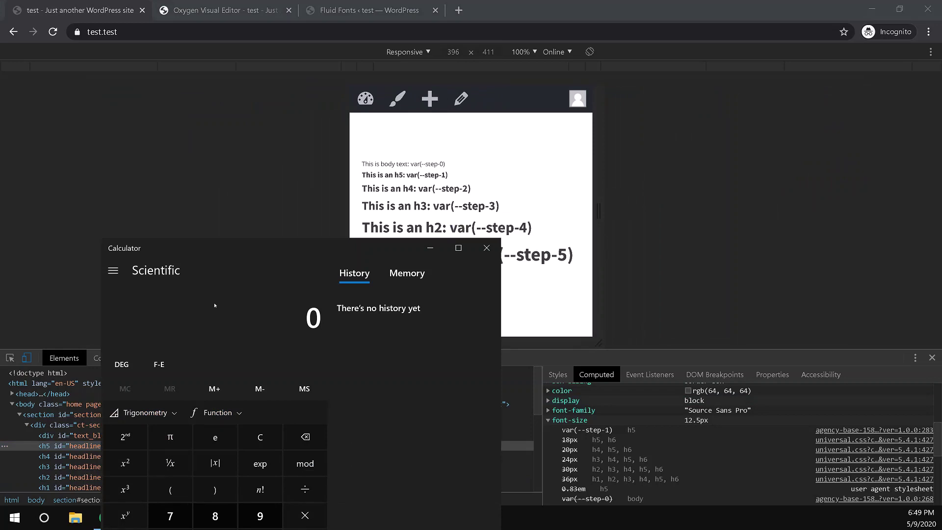
Step: Calculate 10 × 1.25 = 12.5, then widen the preview to 1474 px
{"action": "type", "text": "10"}
{"action": "type", "text": "*1.25"}
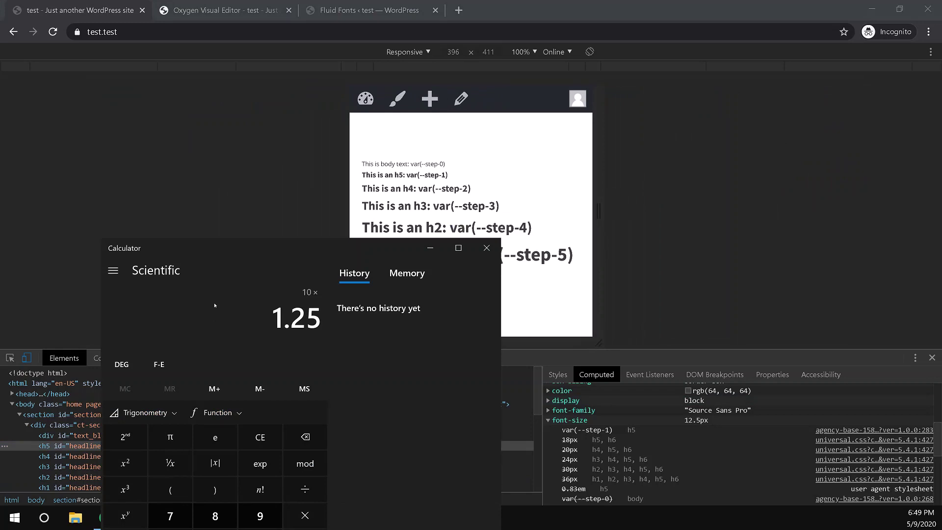
{"action": "key", "text": "Return"}
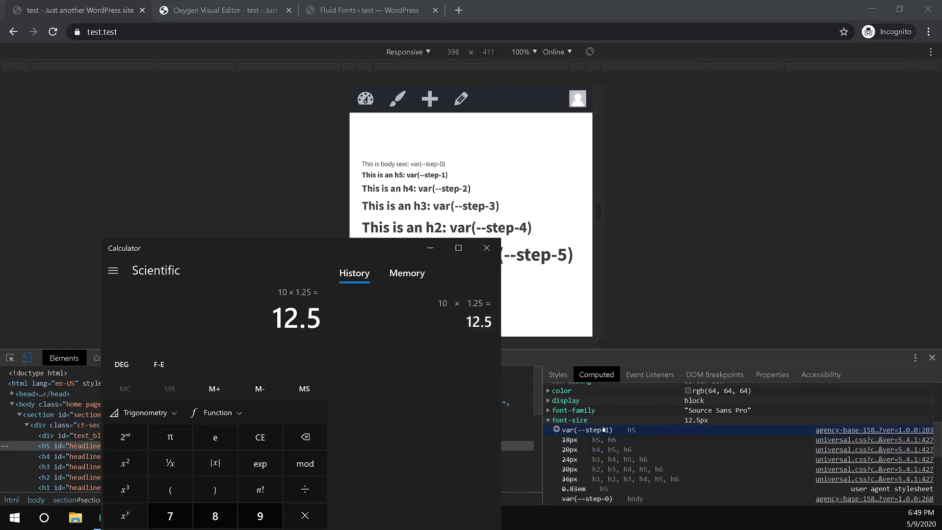
{"action": "left_click_drag", "start_coordinate": [599, 211], "coordinate": [633, 211]}
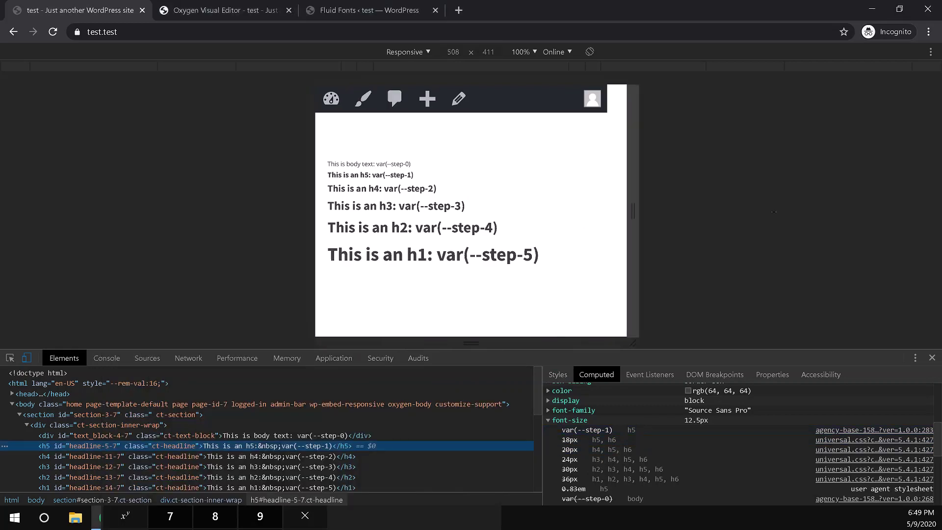
{"action": "left_click_drag", "start_coordinate": [774, 212], "coordinate": [929, 211]}
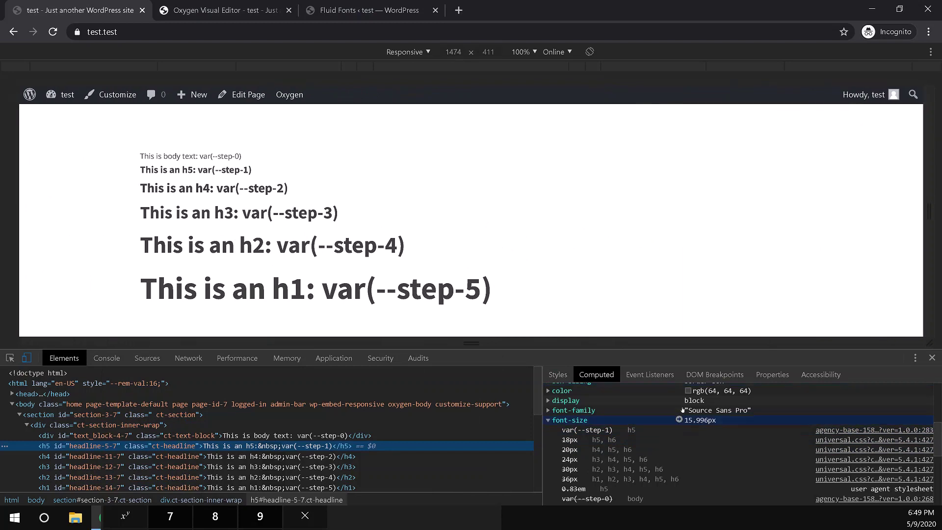
{"action": "left_click", "coordinate": [358, 519]}
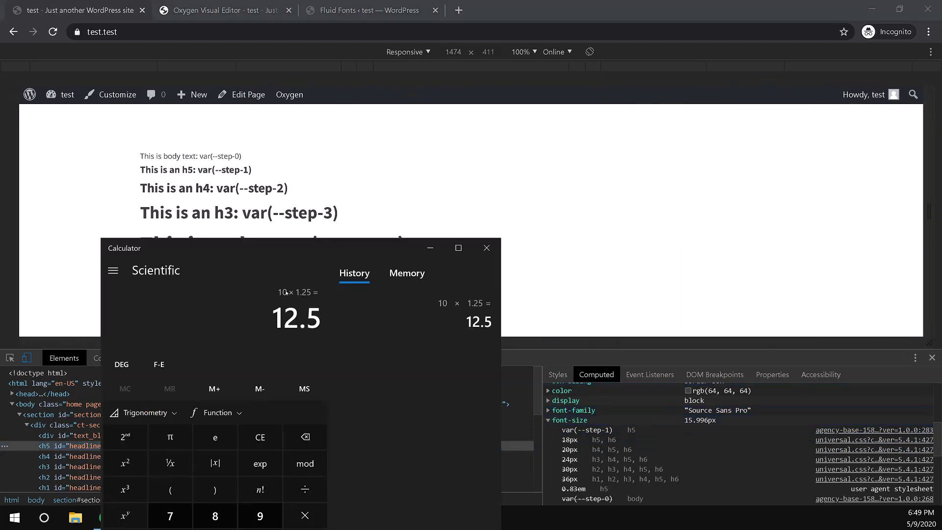
Step: Calculate 12 × 1.333 = 15.996 and close the calculator
{"action": "key", "text": "Escape"}
{"action": "type", "text": "12"}
{"action": "key", "text": "asterisk"}
{"action": "type", "text": "1.333"}
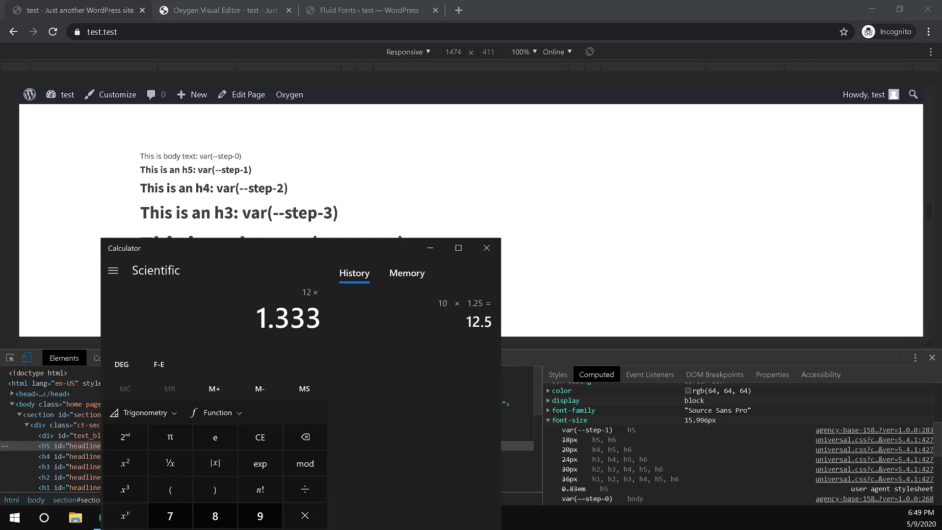
{"action": "key", "text": "Return"}
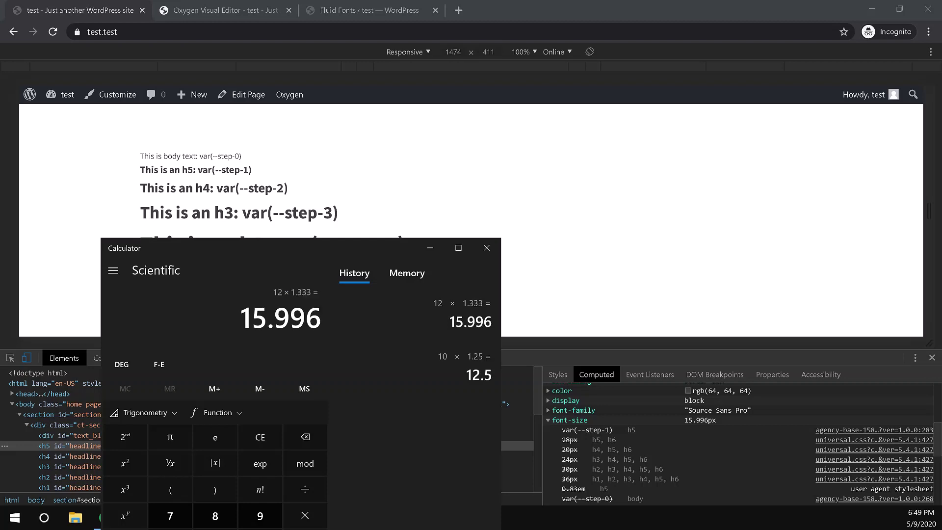
{"action": "left_click", "coordinate": [487, 248]}
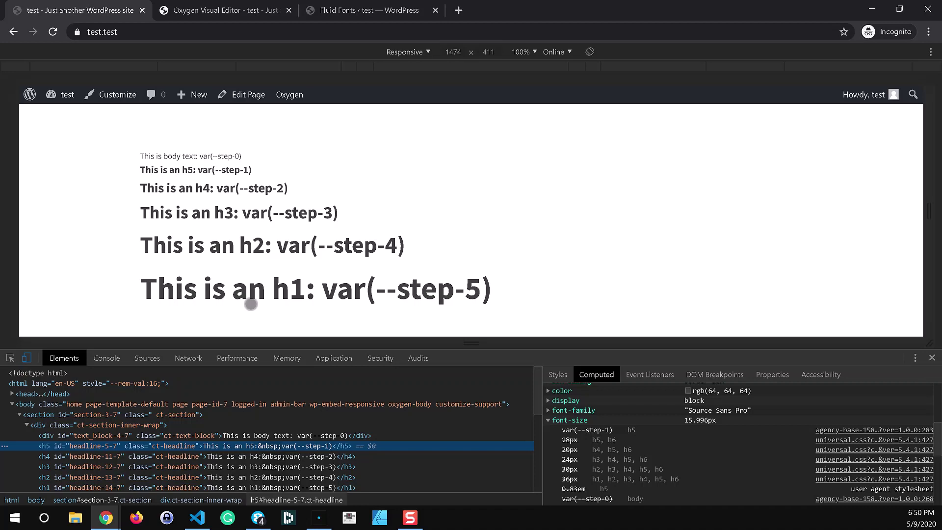
Step: Switch to the Oxygen Visual Editor browser tab
{"action": "left_click", "coordinate": [218, 14]}
Step: Change Fluid Fonts sizes from 10/12 to 12px min and 16px max, save, and return to the page
{"action": "left_click", "coordinate": [359, 11]}
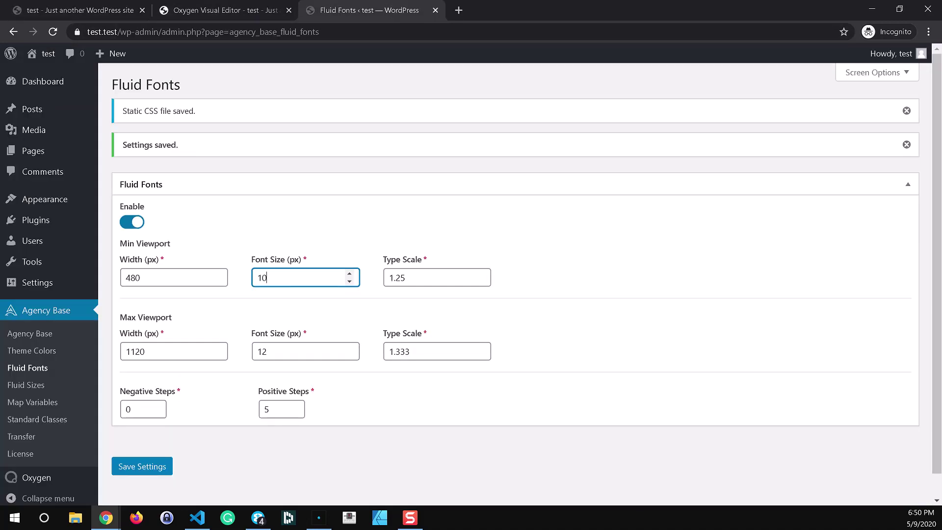
{"action": "double_click", "coordinate": [267, 279]}
{"action": "type", "text": "12"}
{"action": "left_click", "coordinate": [287, 354]}
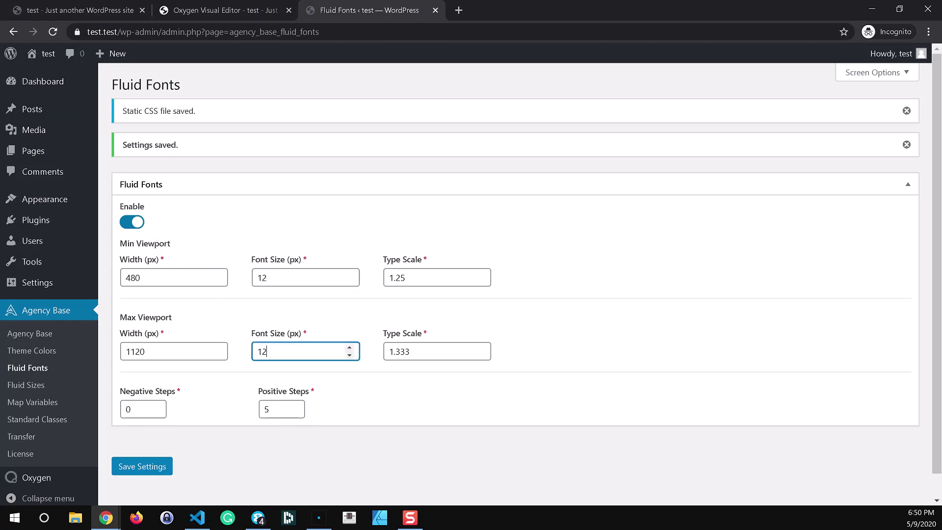
{"action": "key", "text": "ctrl+a"}
{"action": "type", "text": "16"}
{"action": "left_click", "coordinate": [150, 464]}
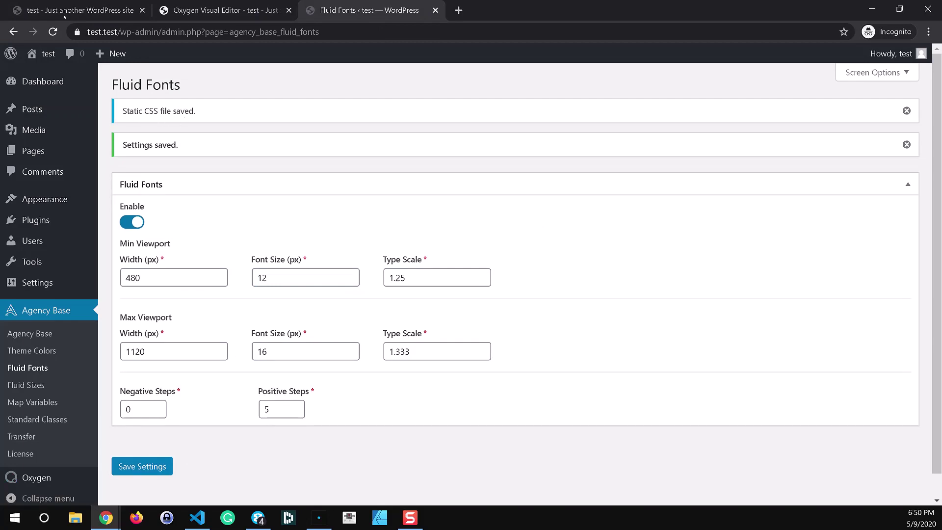
{"action": "key", "text": "ctrl+1"}
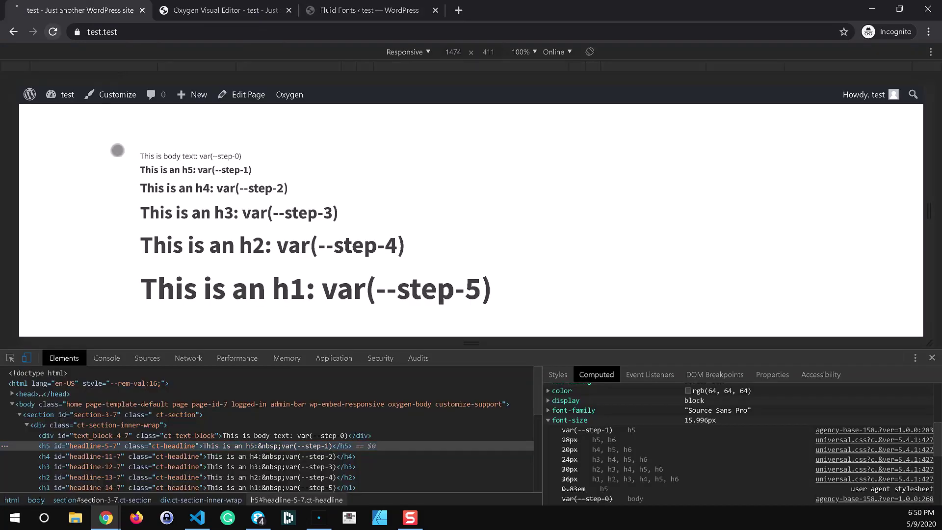
Step: Reload the page to review the larger headings, then narrow the viewport to watch them shrink
{"action": "key", "text": "ctrl+r"}
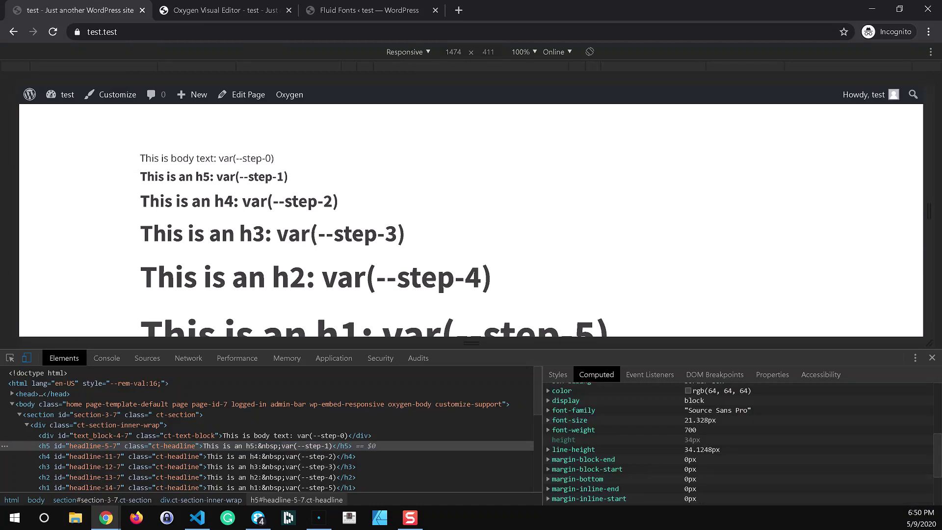
{"action": "scroll", "coordinate": [508, 197], "scroll_direction": "down", "scroll_amount": 1}
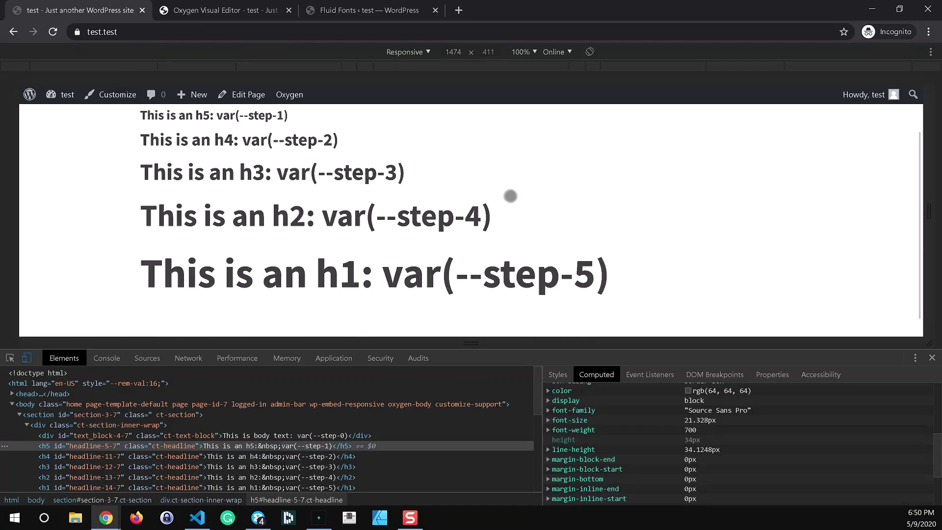
{"action": "scroll", "coordinate": [529, 221], "scroll_direction": "up", "scroll_amount": 1}
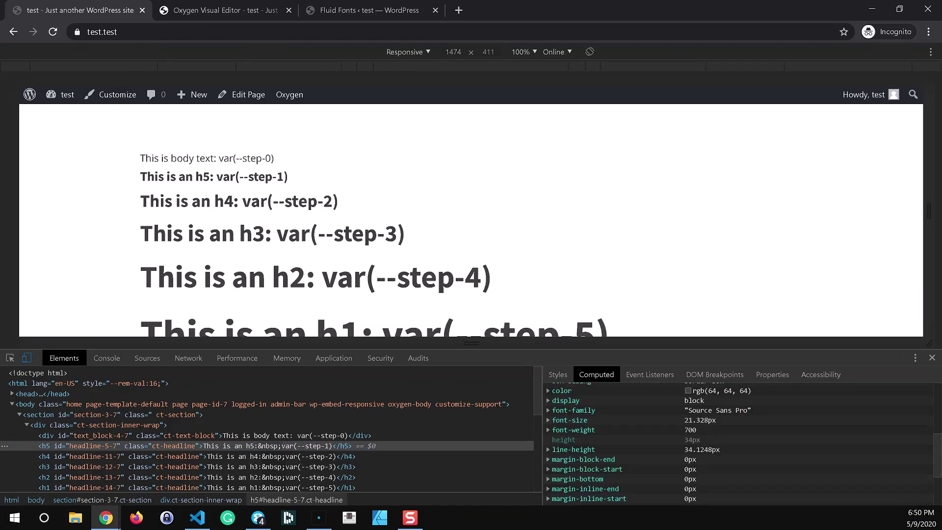
{"action": "scroll", "coordinate": [411, 237], "scroll_direction": "down", "scroll_amount": 1}
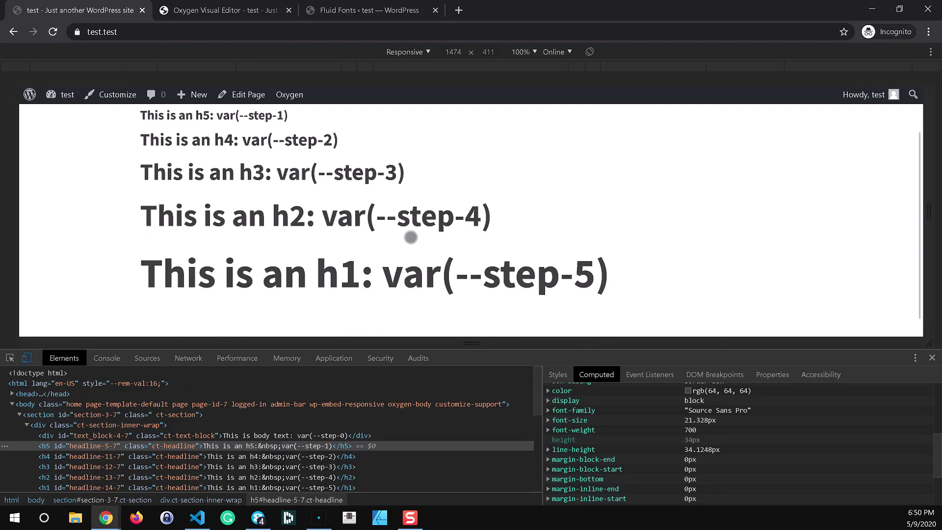
{"action": "scroll", "coordinate": [342, 265], "scroll_direction": "up", "scroll_amount": 1}
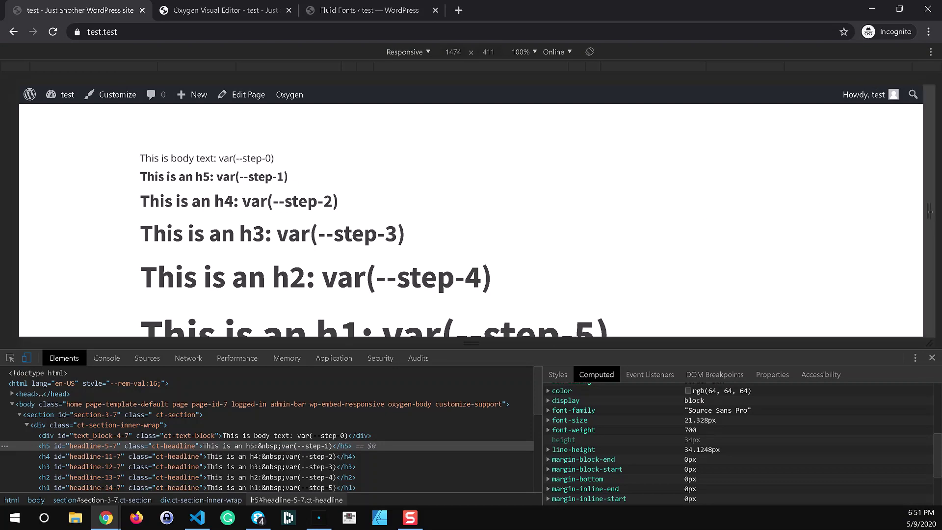
{"action": "left_click_drag", "start_coordinate": [929, 212], "coordinate": [693, 211]}
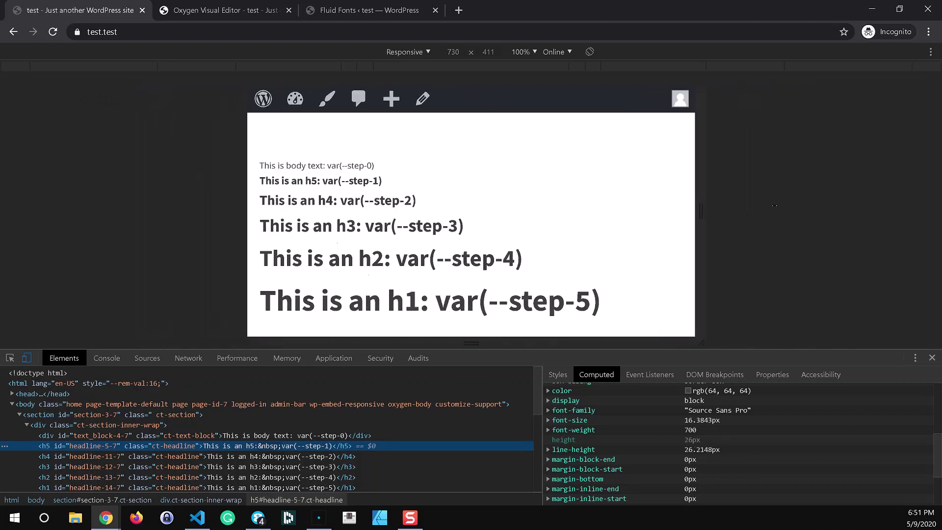